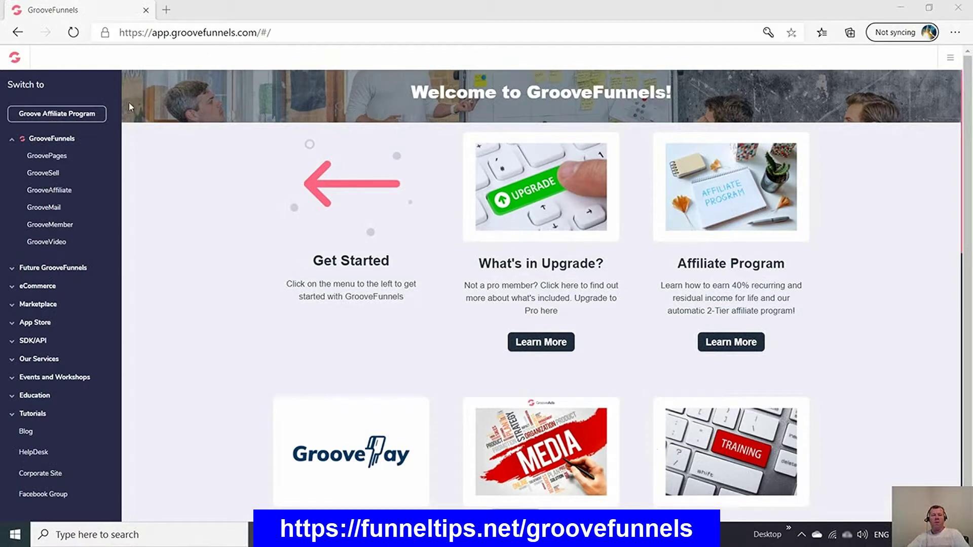
# Open GroovePages and expand the list of ready-made templates for a new site.
pyautogui.click(62, 157)
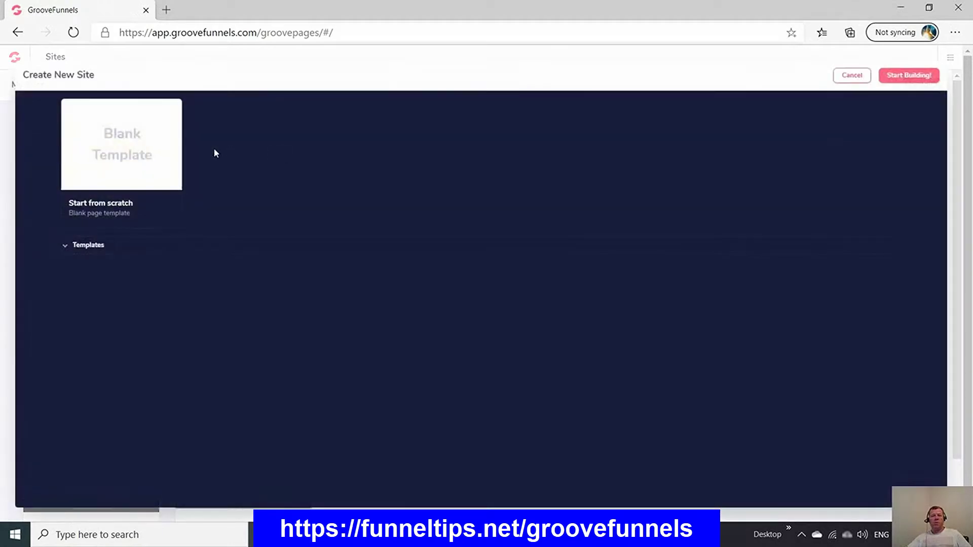
pyautogui.click(99, 249)
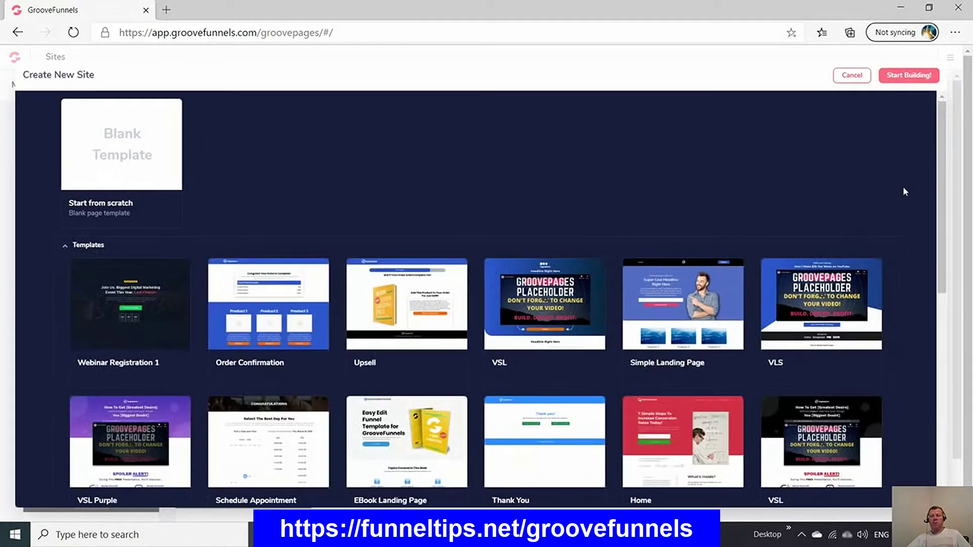
# Browse the whole template gallery for new sites, from Webinar Registration 1 to Yoga Free Opt-In Funnel.
pyautogui.scroll(-2, 956, 189)
pyautogui.scroll(-5, 956, 189)
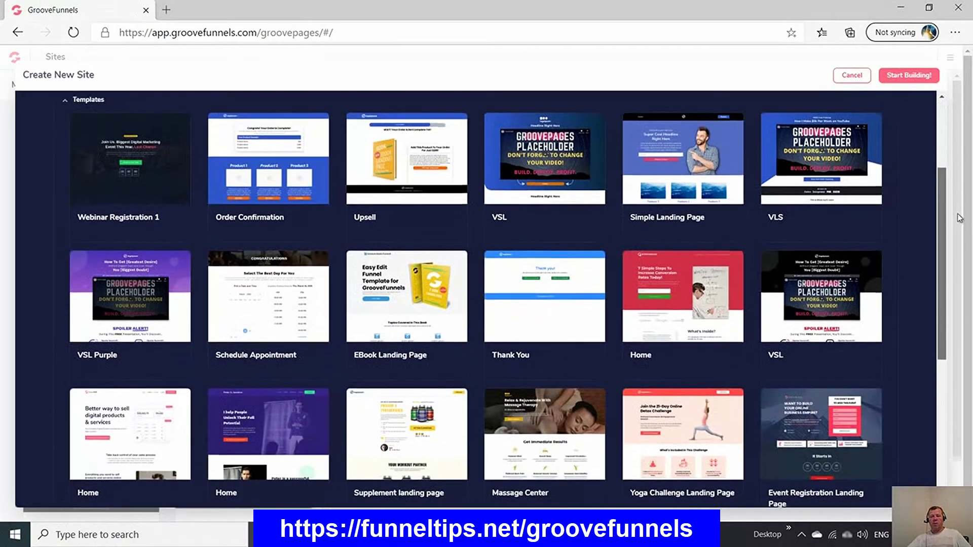
pyautogui.scroll(-2, 968, 301)
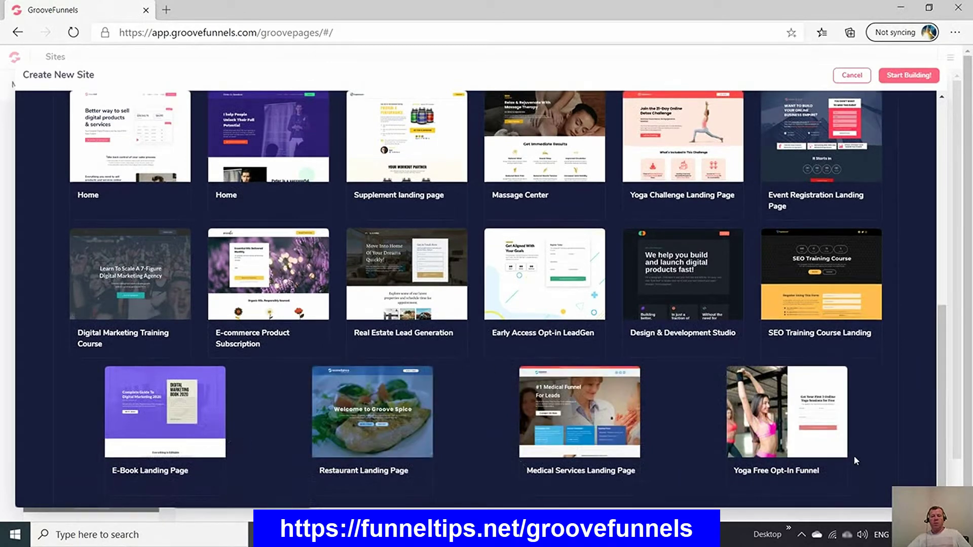
pyautogui.moveTo(521, 414)
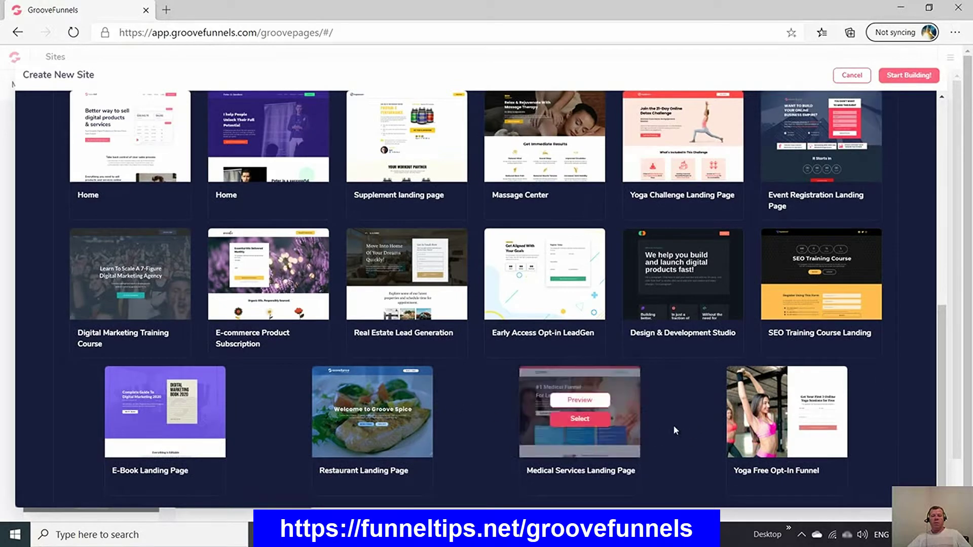
pyautogui.moveTo(531, 291)
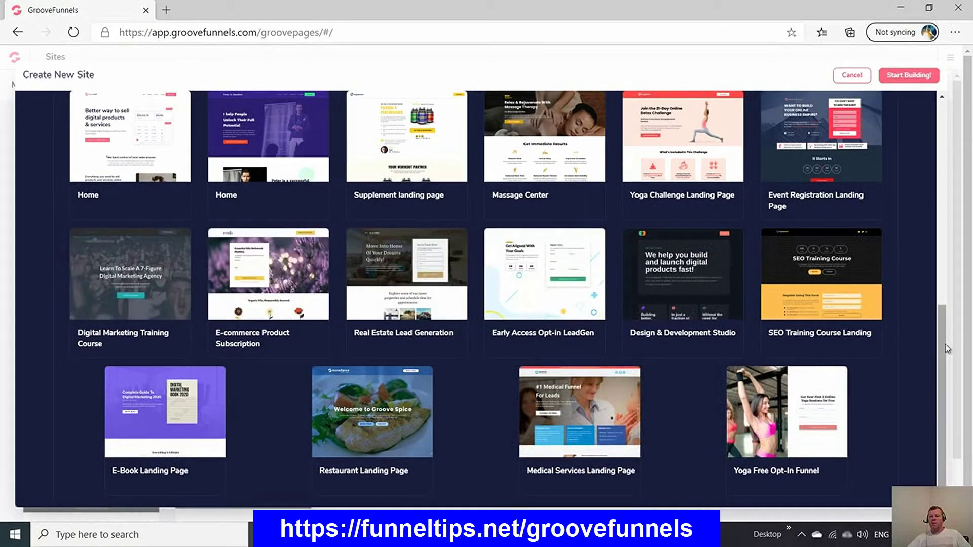
pyautogui.scroll(7, 905, 213)
pyautogui.moveTo(659, 176)
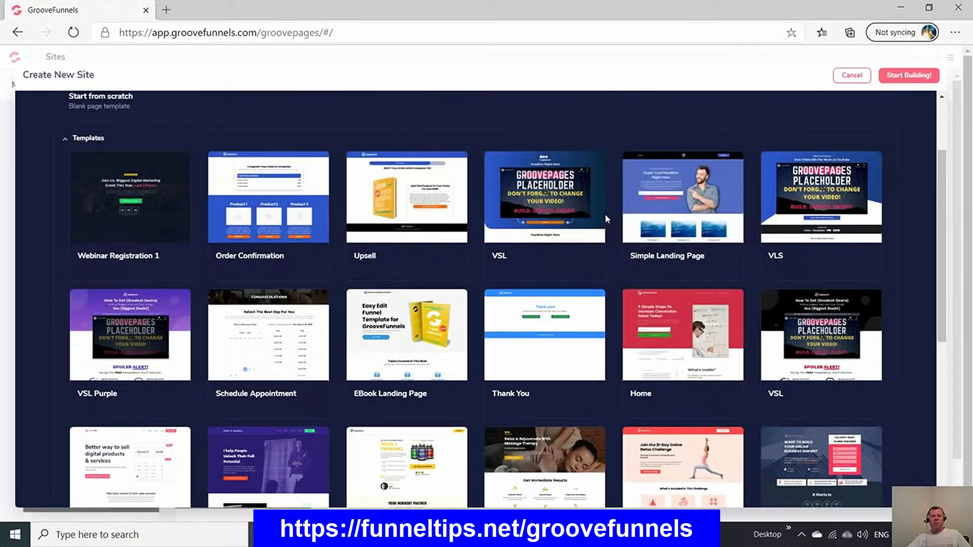
pyautogui.moveTo(147, 190)
pyautogui.moveTo(838, 221)
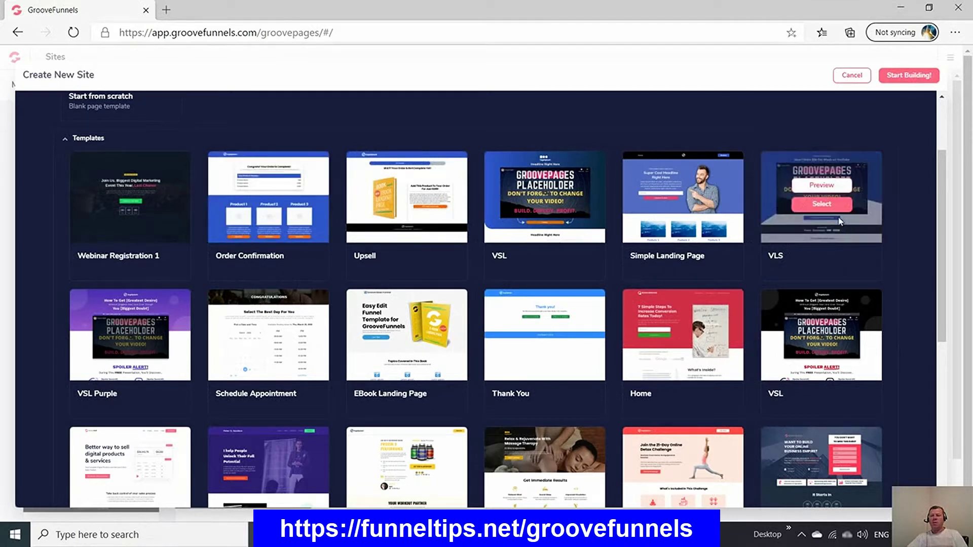
# Preview the VLS template and examine its page from the headline video through the topic sections to the footer.
pyautogui.click(822, 185)
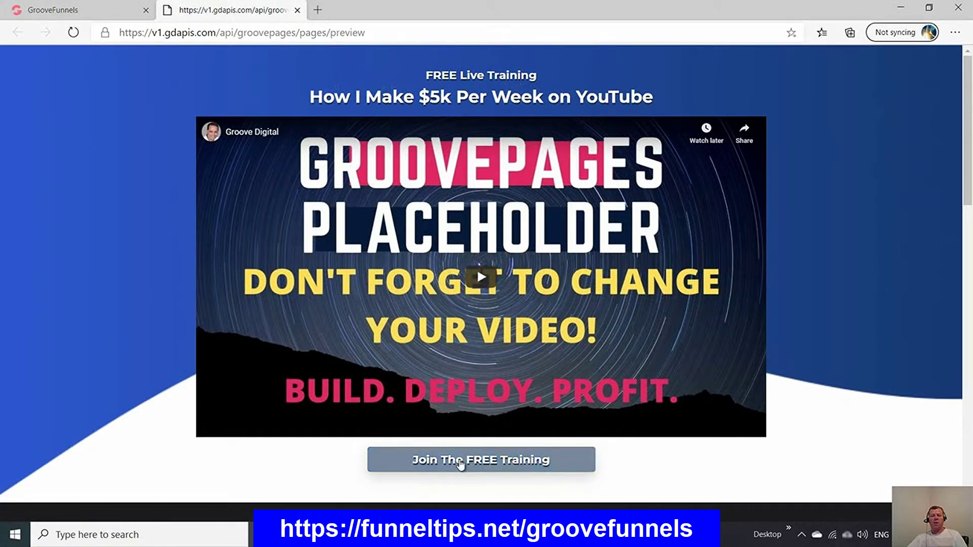
pyautogui.scroll(-5, 969, 133)
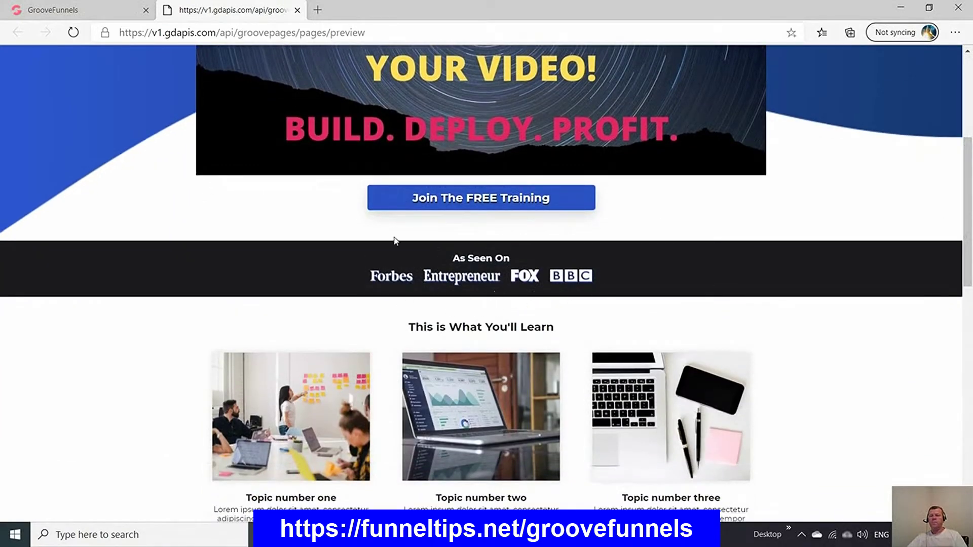
pyautogui.scroll(5, 964, 170)
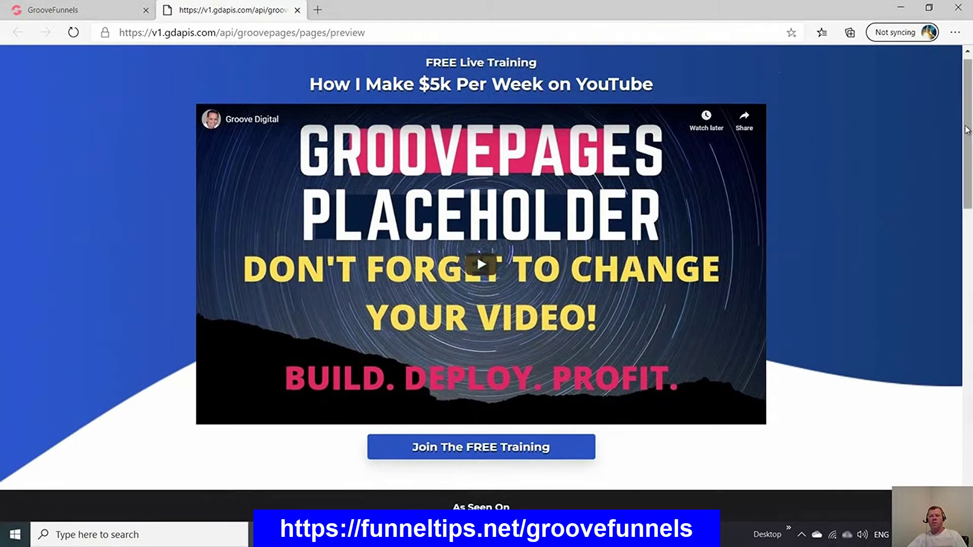
pyautogui.moveTo(965, 136); pyautogui.dragTo(970, 260)
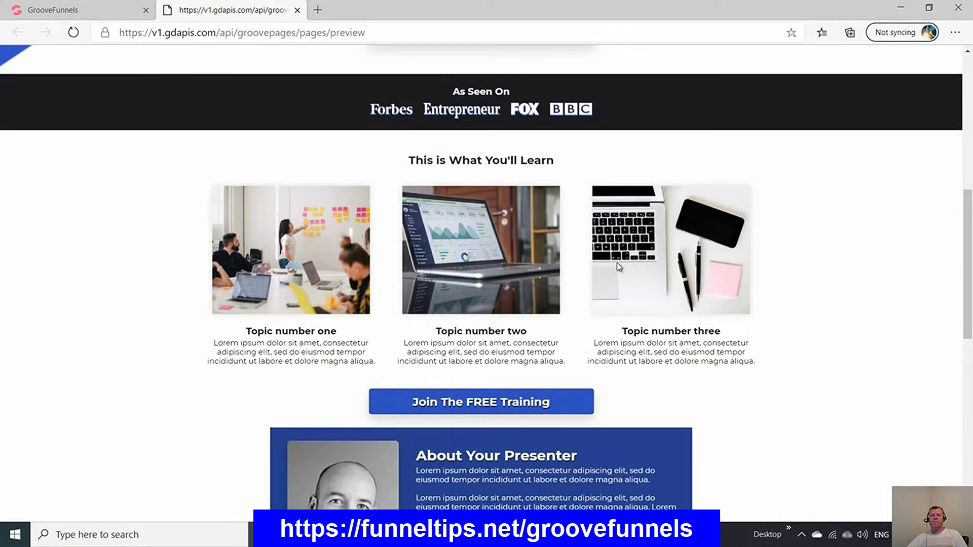
pyautogui.scroll(8, 619, 267)
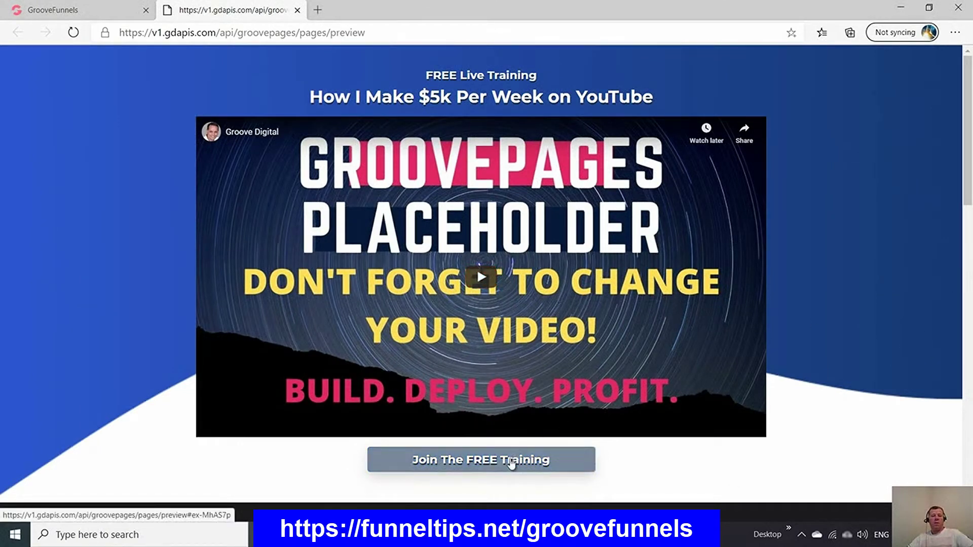
pyautogui.scroll(-3, 511, 464)
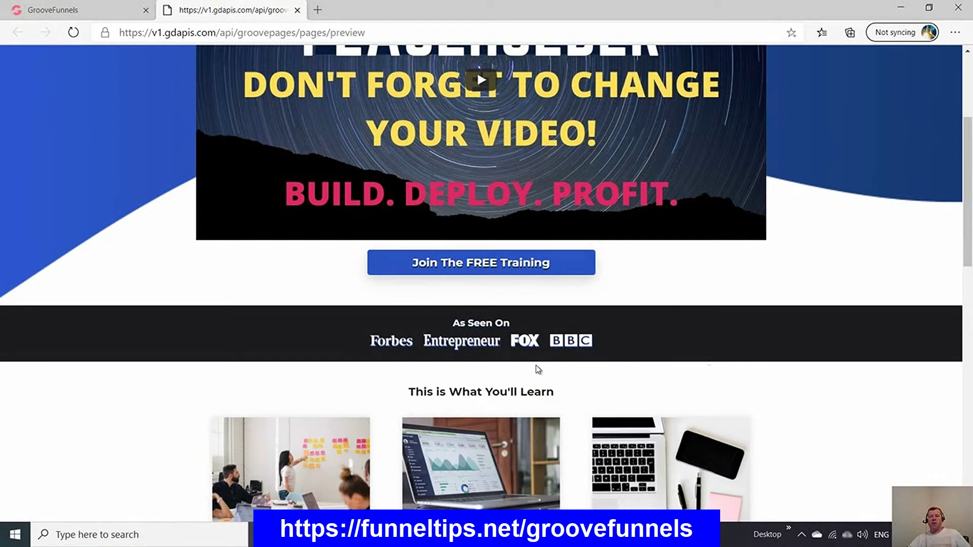
pyautogui.scroll(-3, 726, 400)
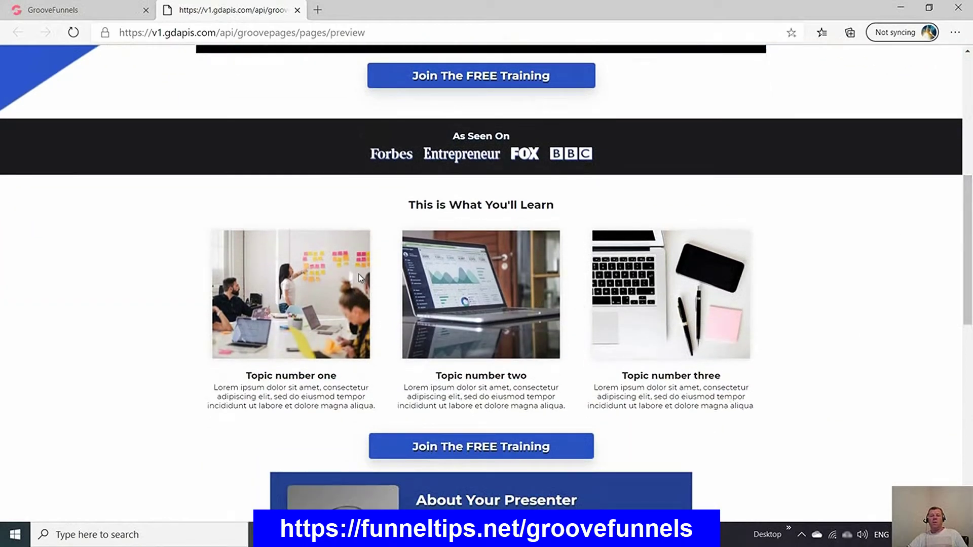
pyautogui.moveTo(969, 255); pyautogui.dragTo(970, 283)
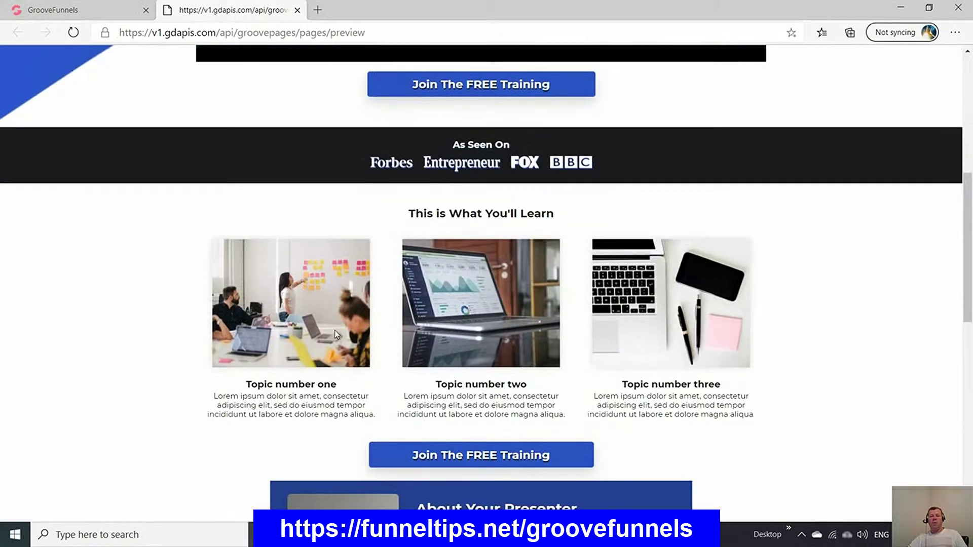
pyautogui.scroll(7, 477, 240)
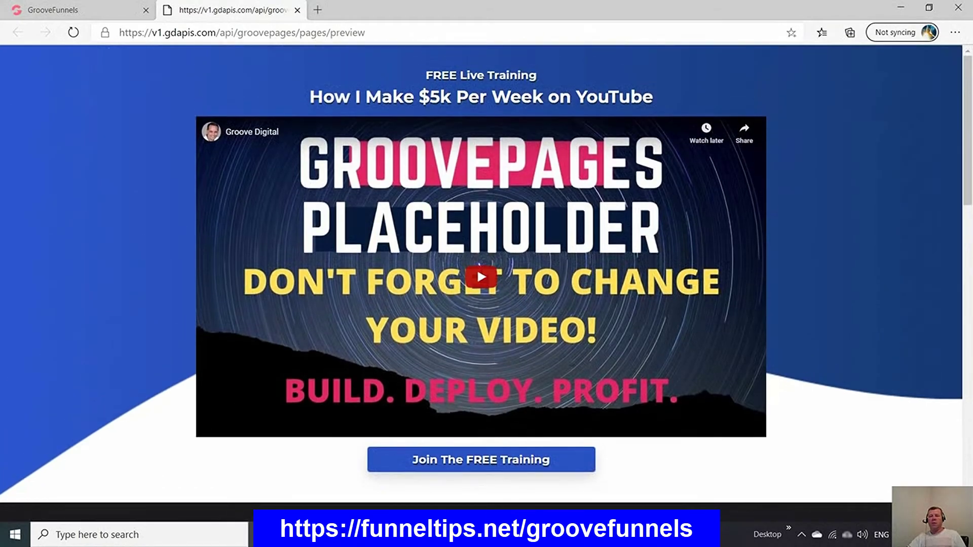
pyautogui.scroll(-2, 516, 128)
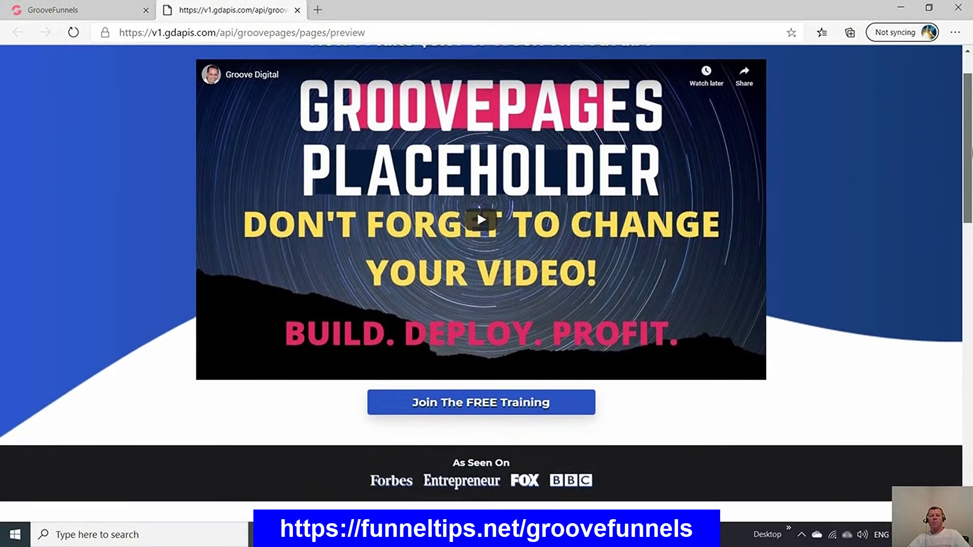
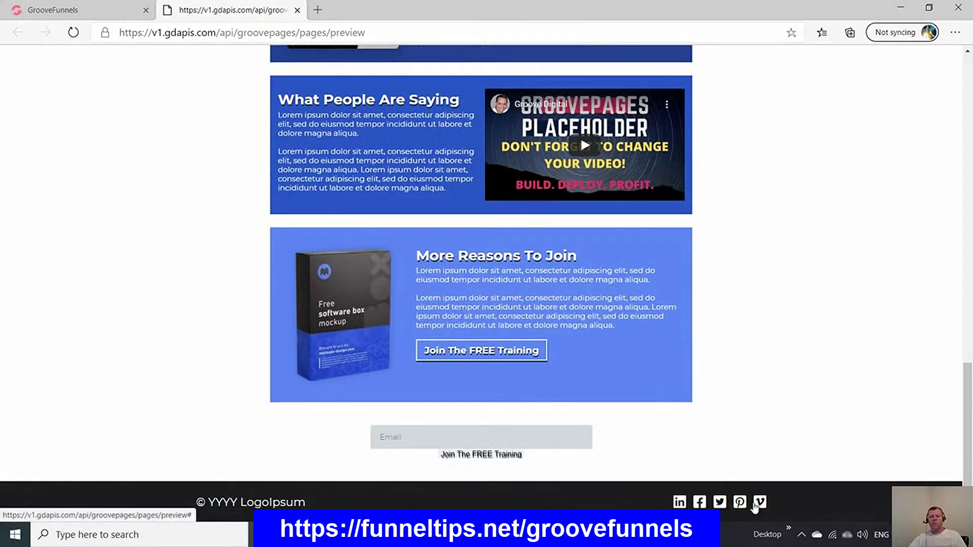
pyautogui.scroll(15, 684, 456)
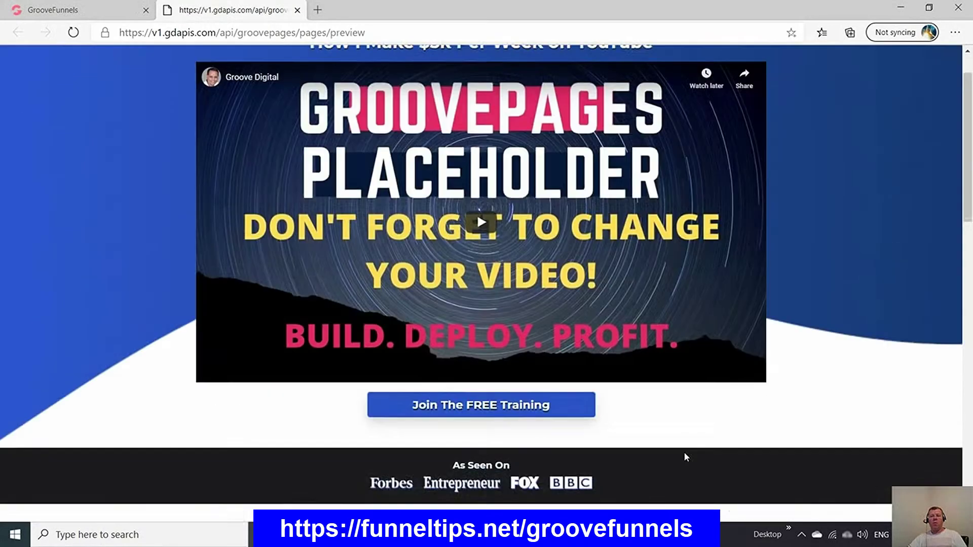
# Test the "Join The FREE Training" link under the main video and return to the upper part of the preview.
pyautogui.scroll(-1, 477, 268)
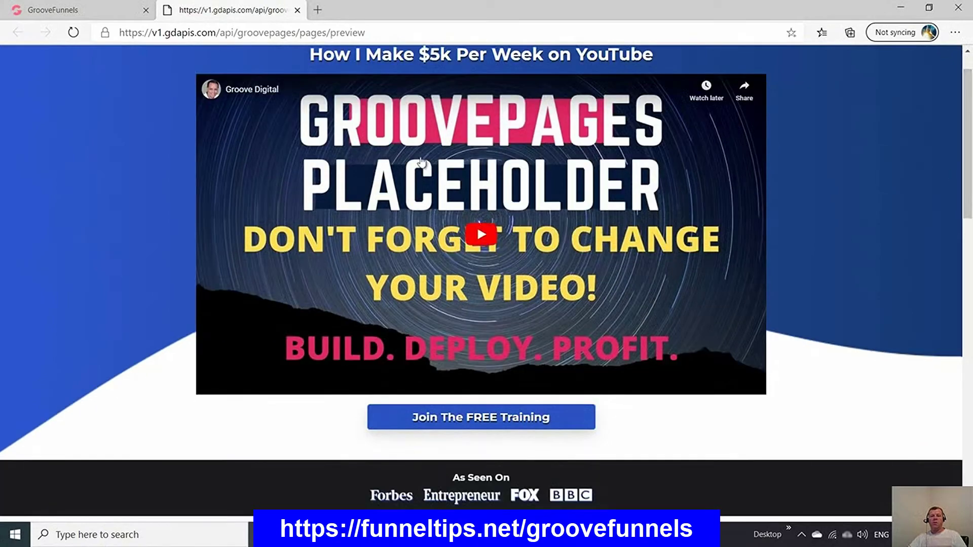
pyautogui.click(552, 417)
pyautogui.scroll(15, 826, 393)
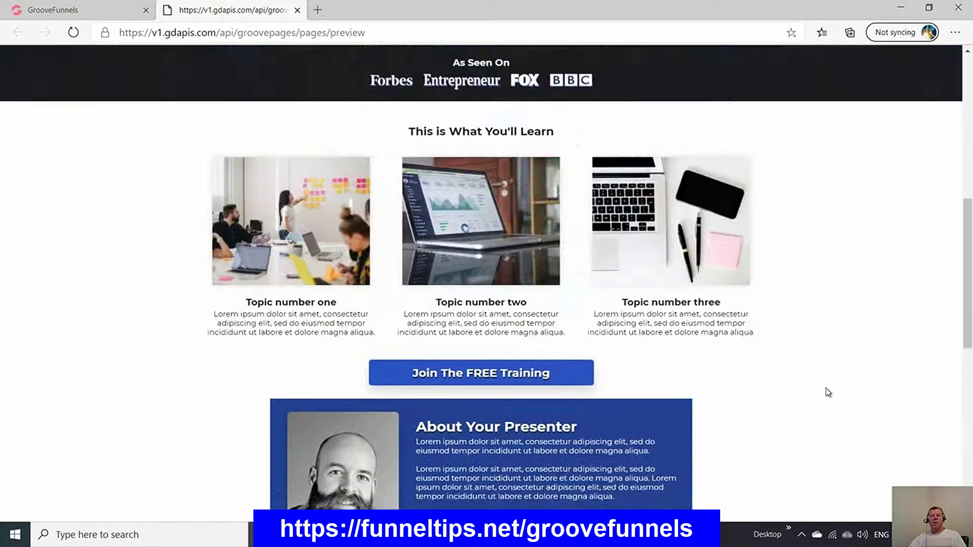
pyautogui.scroll(-2, 477, 267)
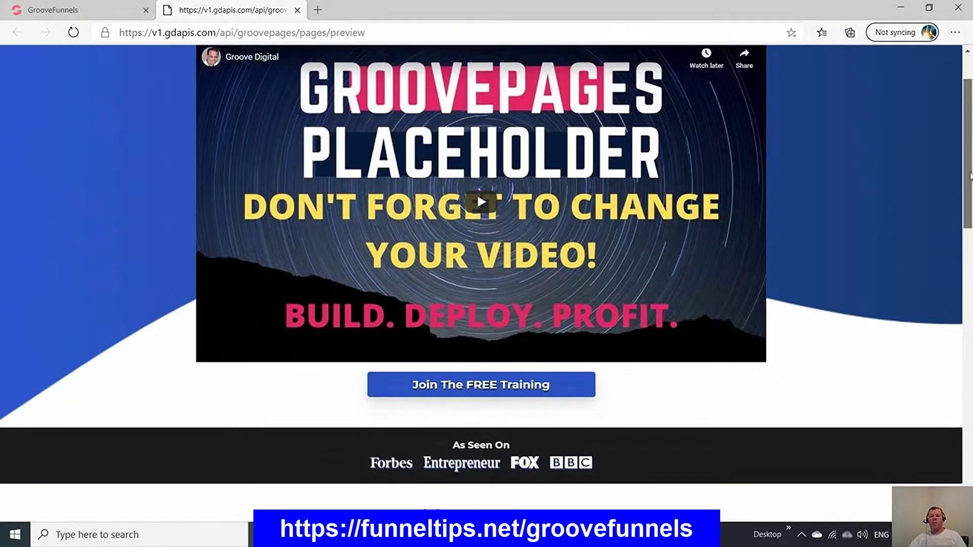
pyautogui.scroll(1, 477, 228)
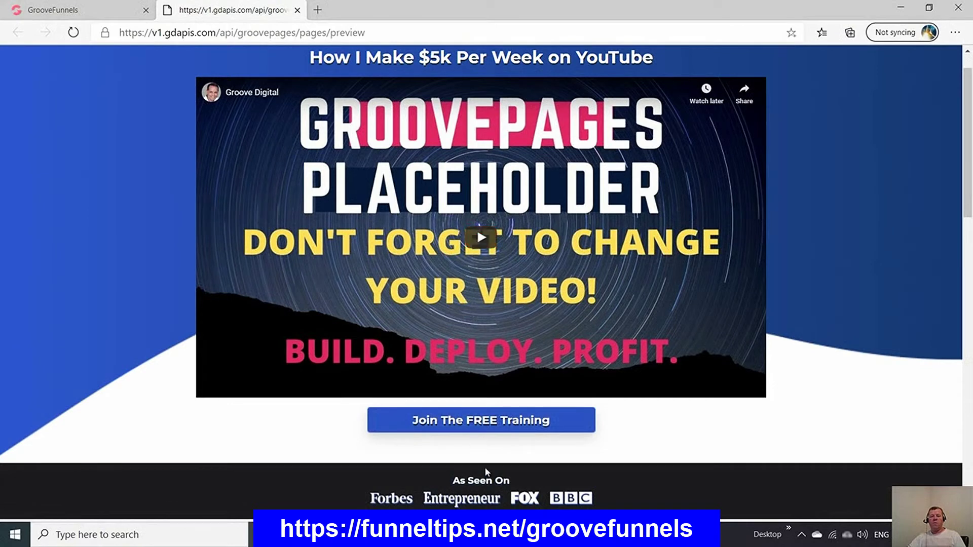
# Examine the preview's training links, presenter, testimonial and "More Reasons To Join" sections, and the email form near the footer.
pyautogui.moveTo(969, 147); pyautogui.dragTo(970, 271)
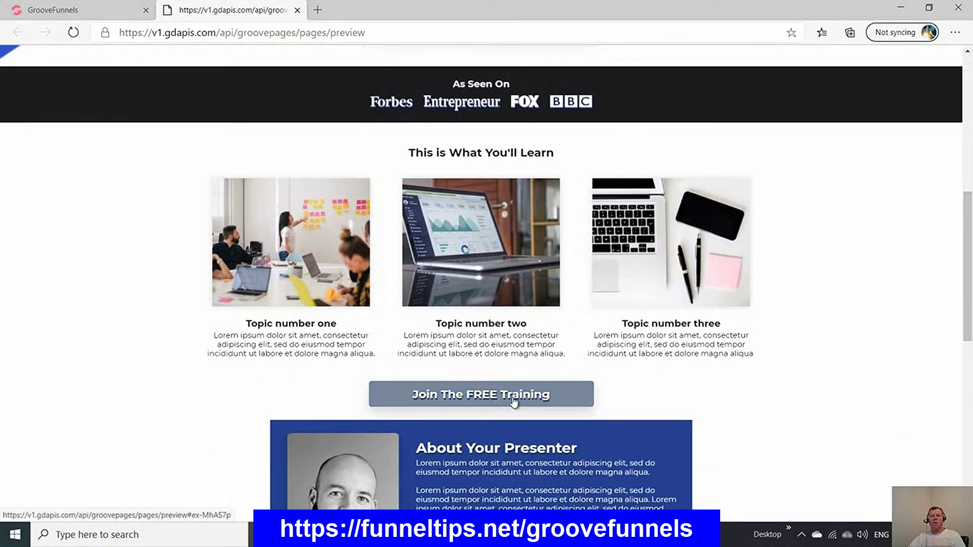
pyautogui.moveTo(970, 219); pyautogui.dragTo(970, 300)
pyautogui.scroll(-1, 513, 245)
pyautogui.scroll(-3, 594, 248)
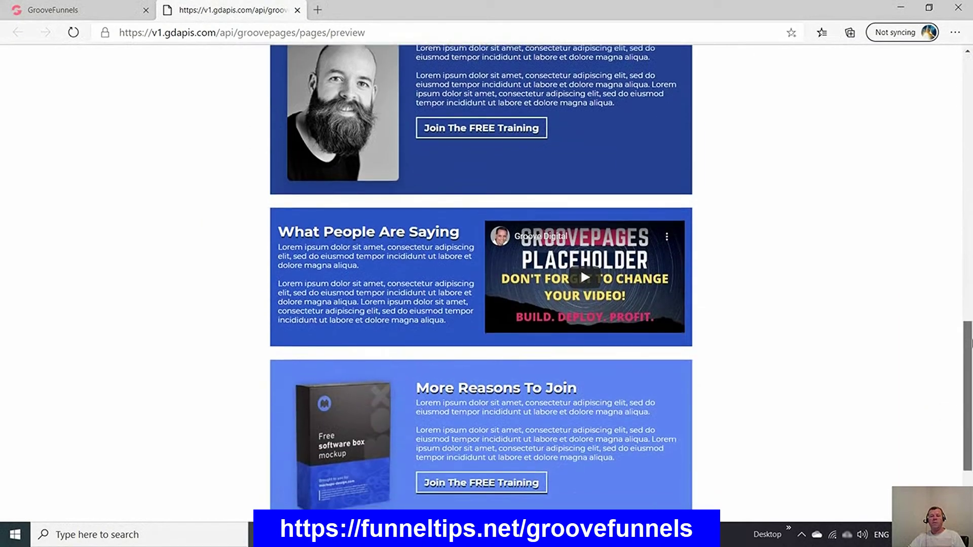
pyautogui.scroll(-1, 526, 401)
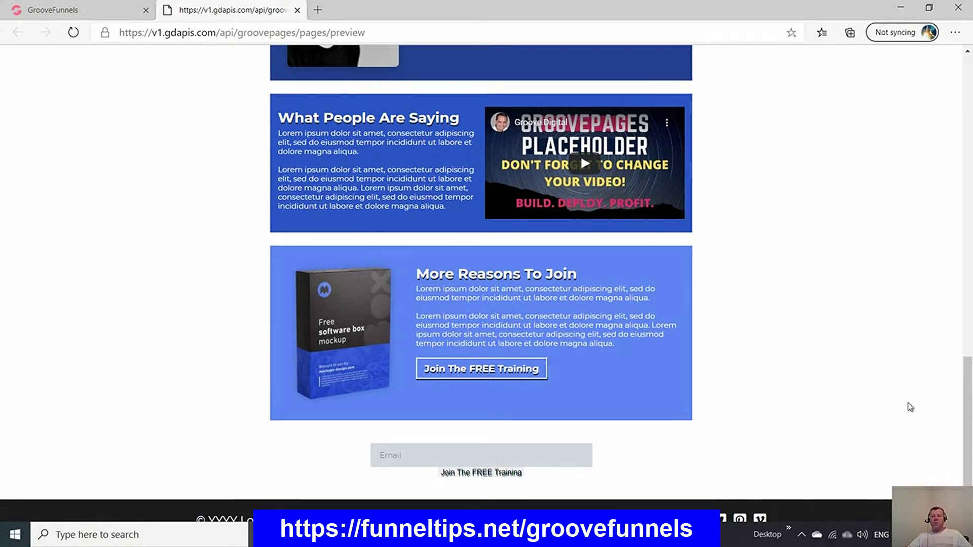
pyautogui.scroll(10, 955, 319)
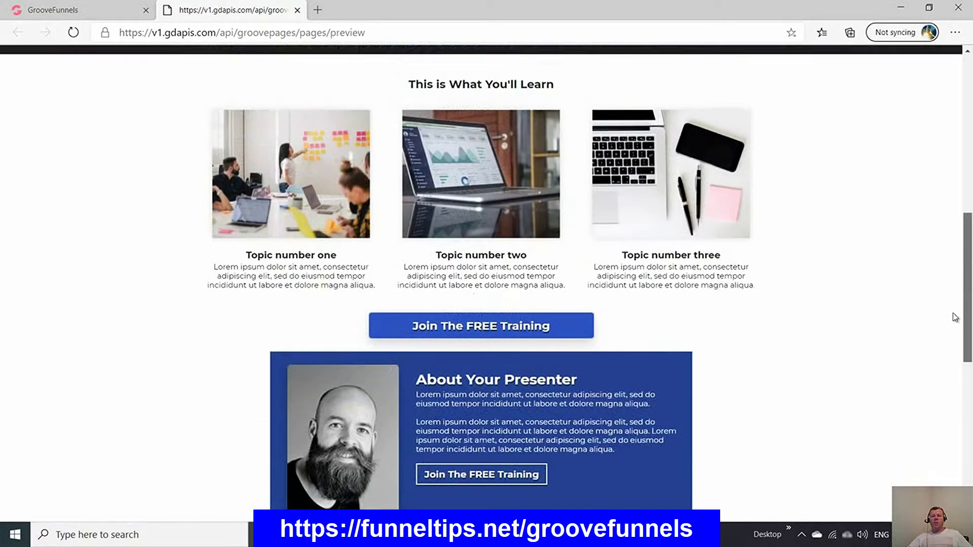
pyautogui.scroll(-10, 943, 257)
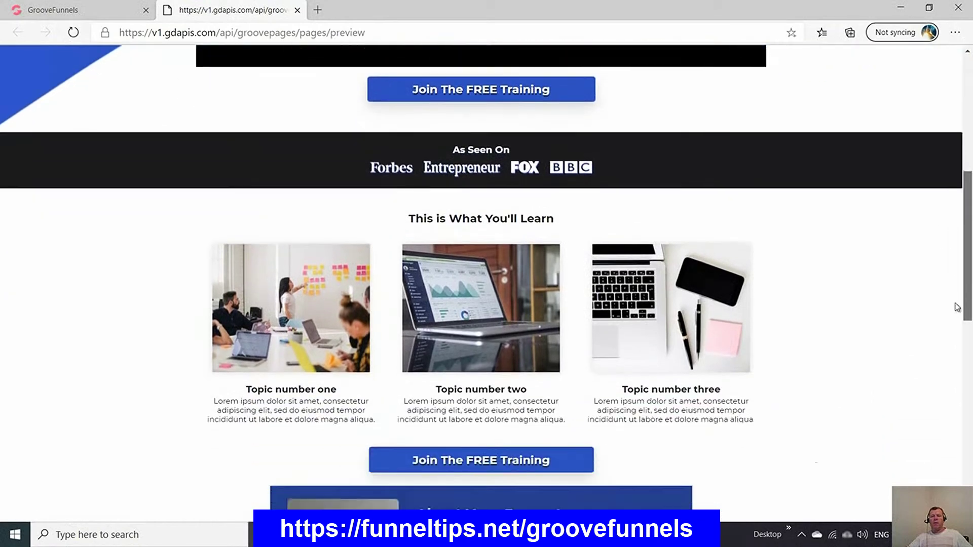
pyautogui.scroll(-3, 970, 420)
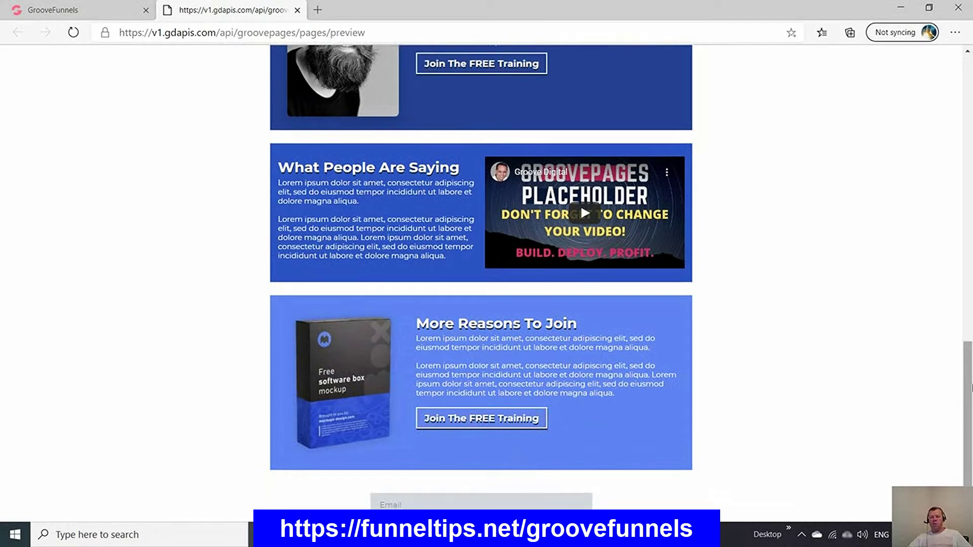
pyautogui.scroll(-1, 615, 384)
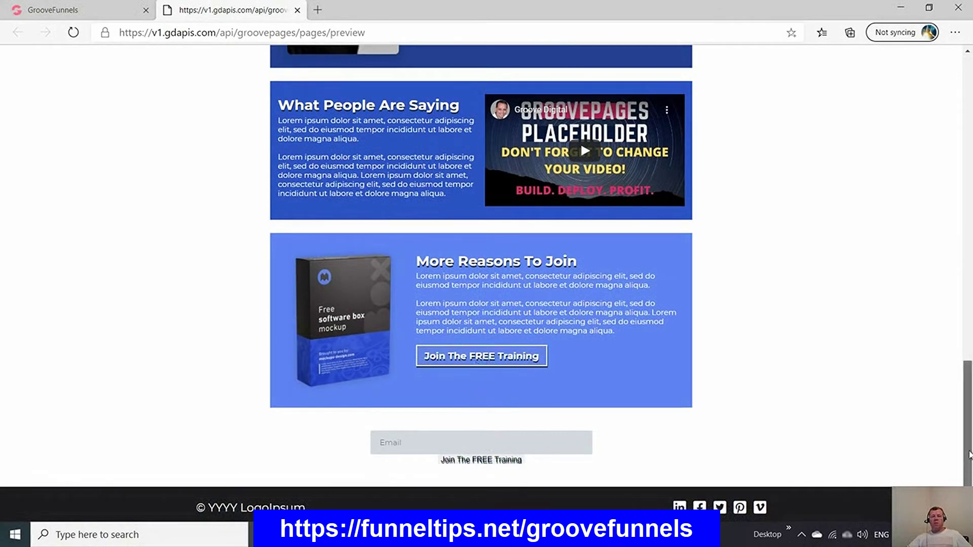
pyautogui.scroll(20, 945, 226)
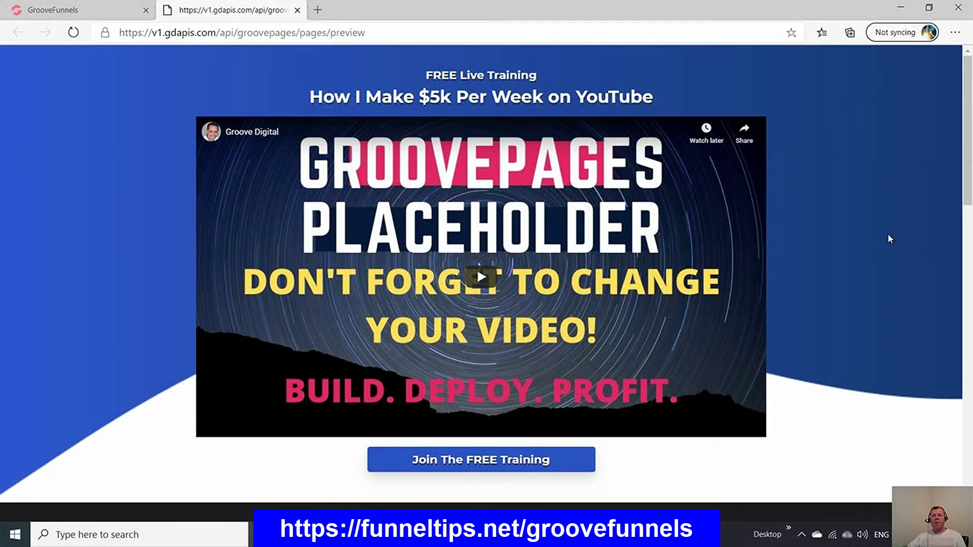
# Return to the template gallery and create the new site from the VLS template.
pyautogui.click(100, 9)
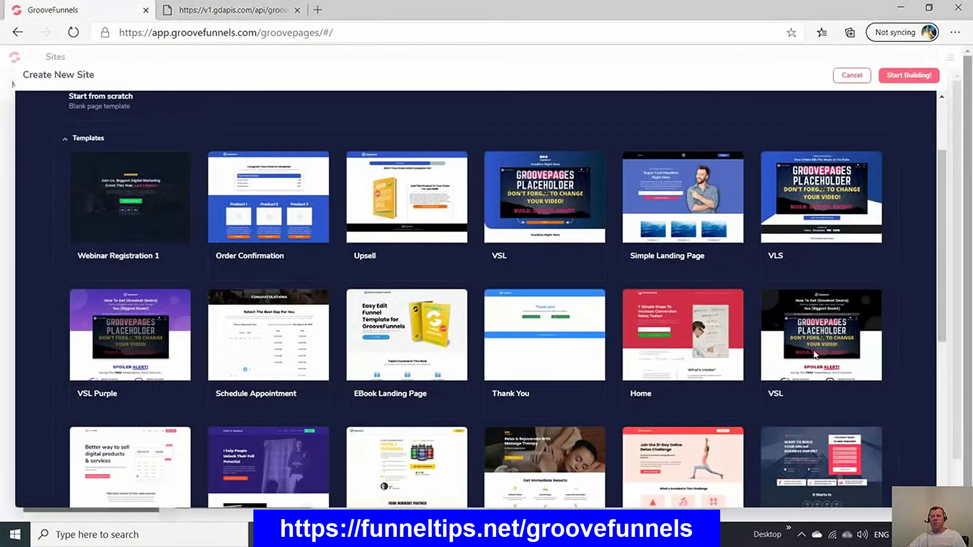
pyautogui.moveTo(838, 209)
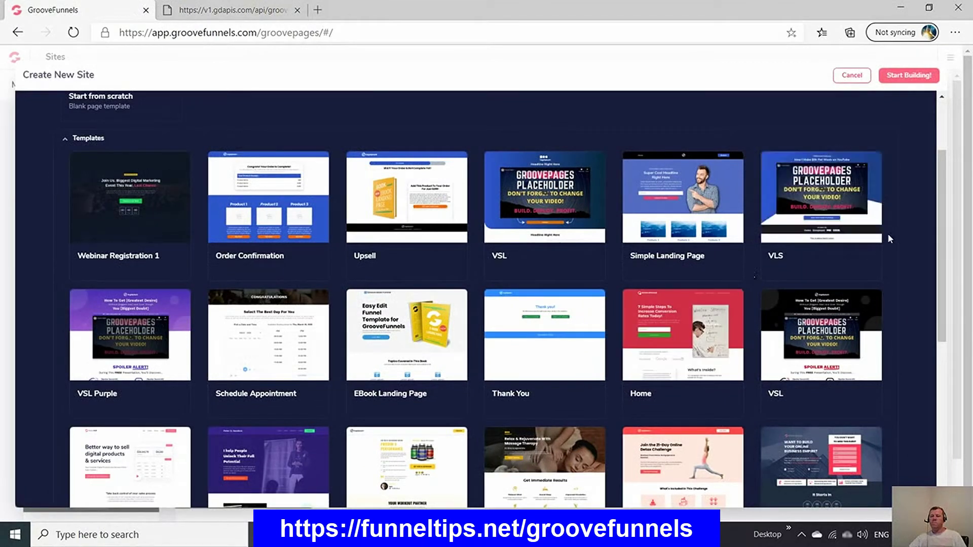
pyautogui.click(825, 204)
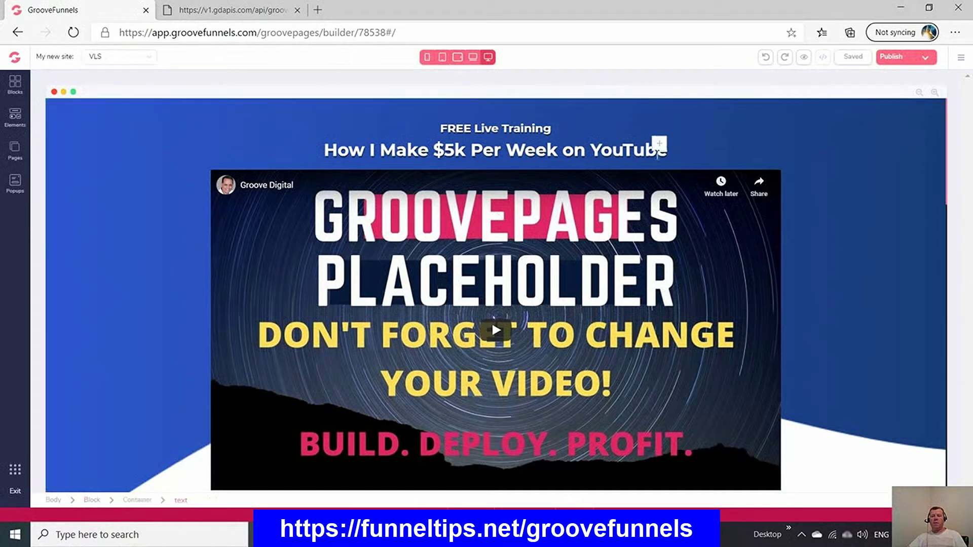
# Browse the wireframe block categories and add the countdown block with outlined circles above the headline section.
pyautogui.click(4, 94)
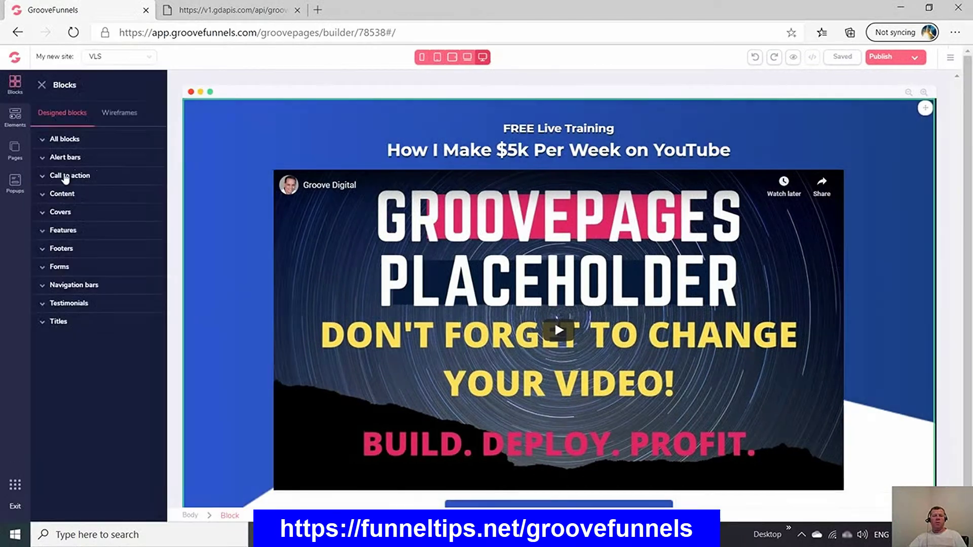
pyautogui.click(116, 121)
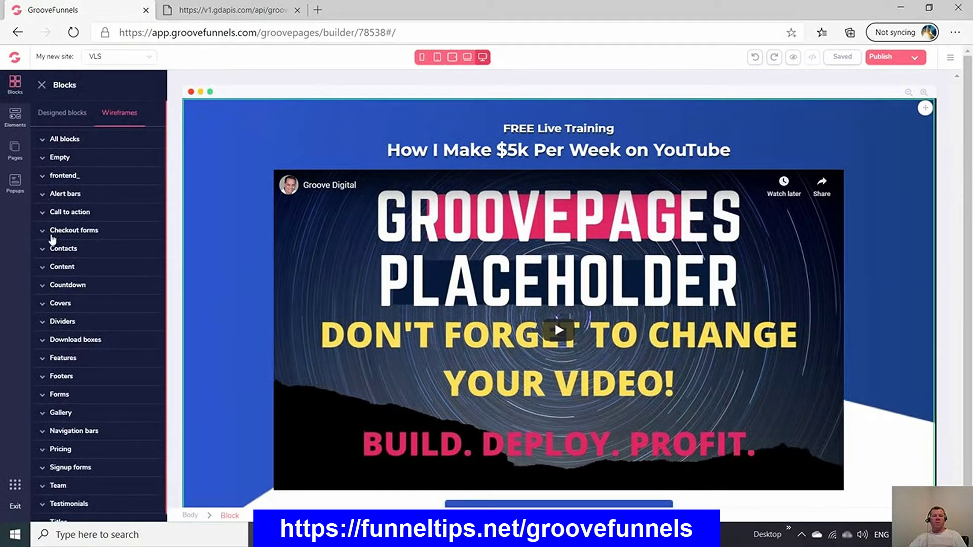
pyautogui.click(47, 251)
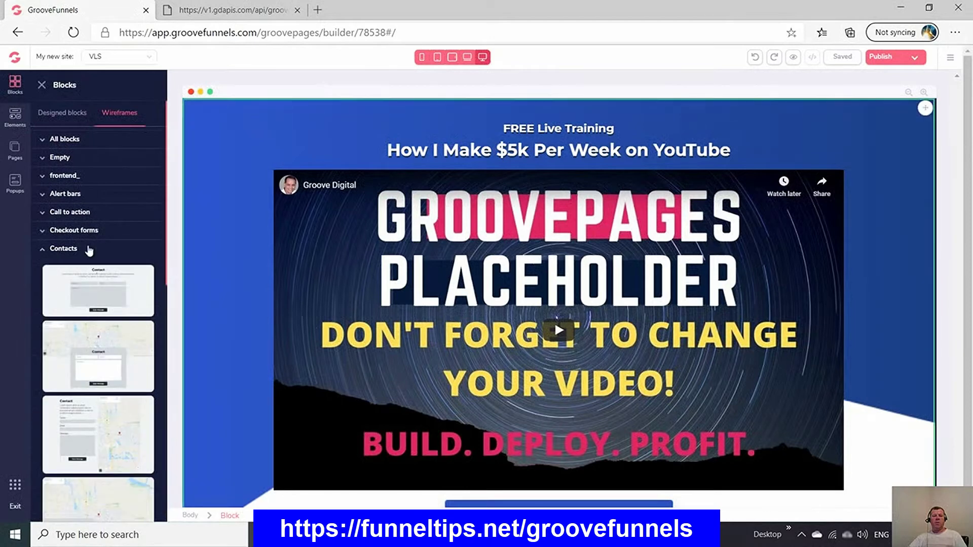
pyautogui.click(67, 212)
pyautogui.scroll(-8, 116, 288)
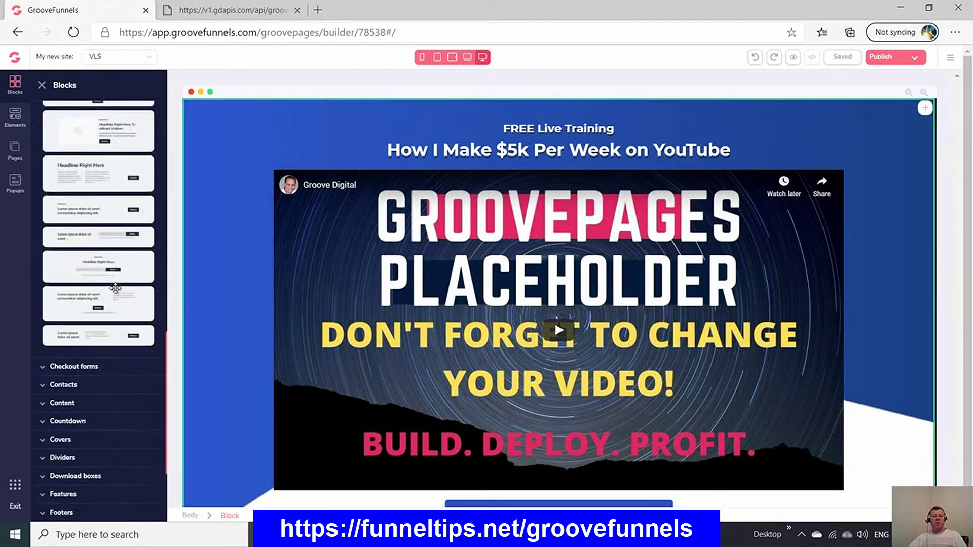
pyautogui.click(81, 322)
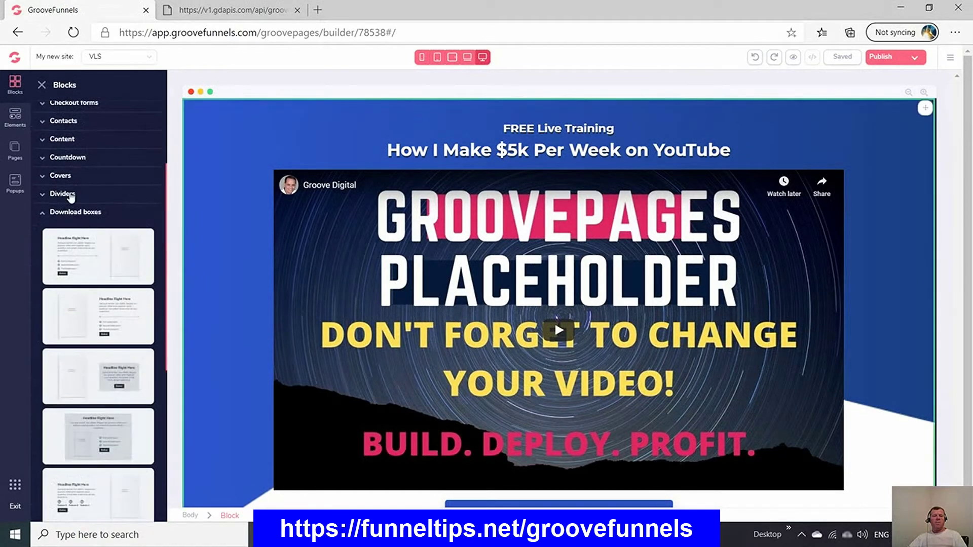
pyautogui.click(68, 158)
pyautogui.moveTo(183, 339); pyautogui.dragTo(539, 126)
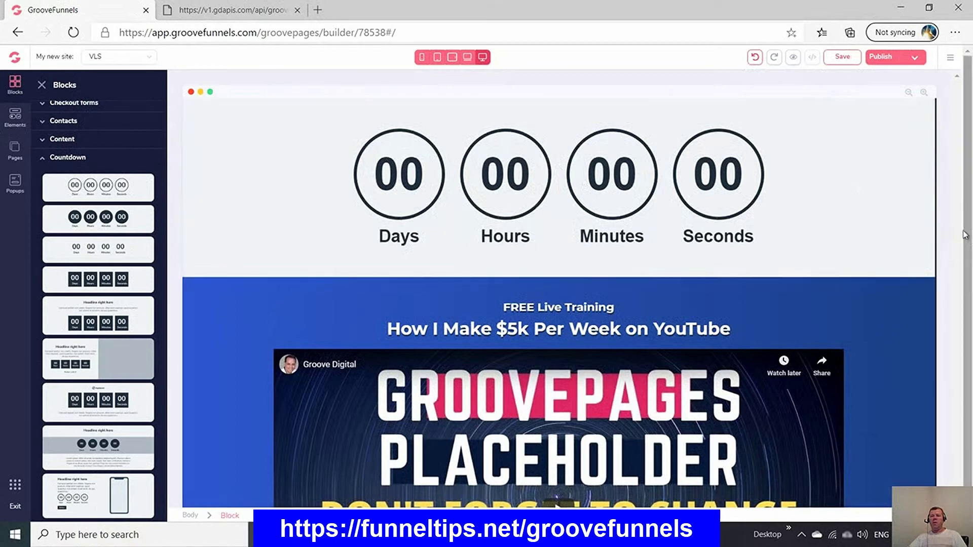
# Open the countdown's configuration options, and move the countdown block directly below the main video section.
pyautogui.click(725, 179)
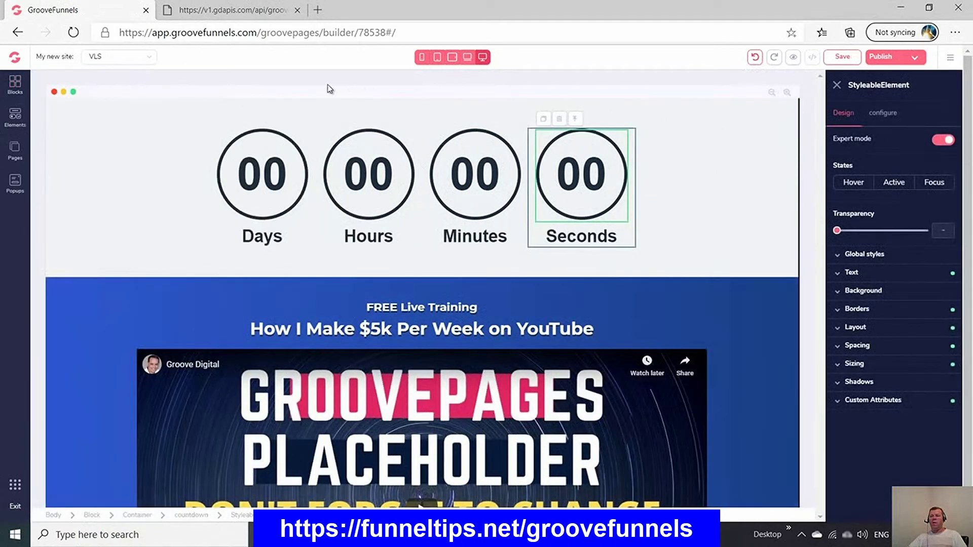
pyautogui.click(884, 113)
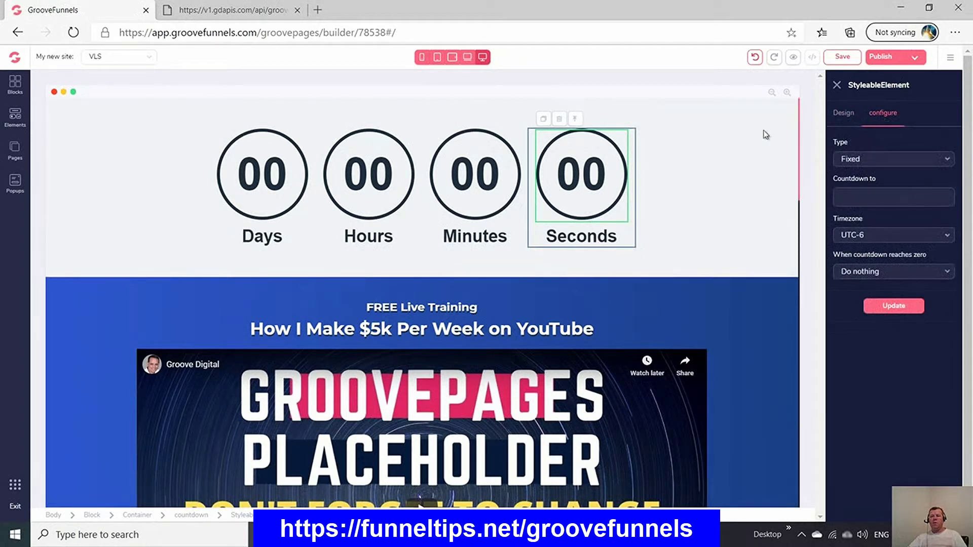
pyautogui.click(789, 128)
pyautogui.moveTo(789, 115); pyautogui.dragTo(800, 390)
pyautogui.click(789, 105)
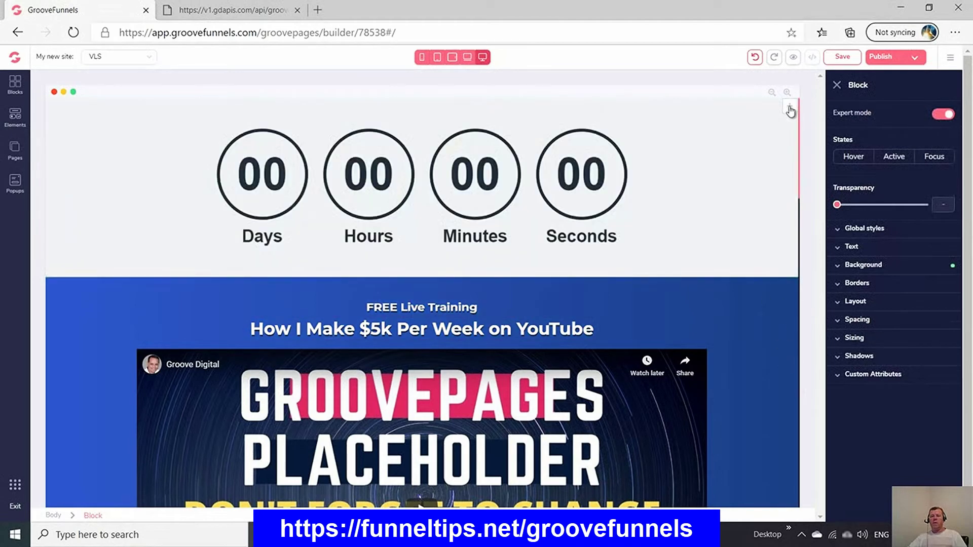
pyautogui.moveTo(792, 140); pyautogui.dragTo(851, 412)
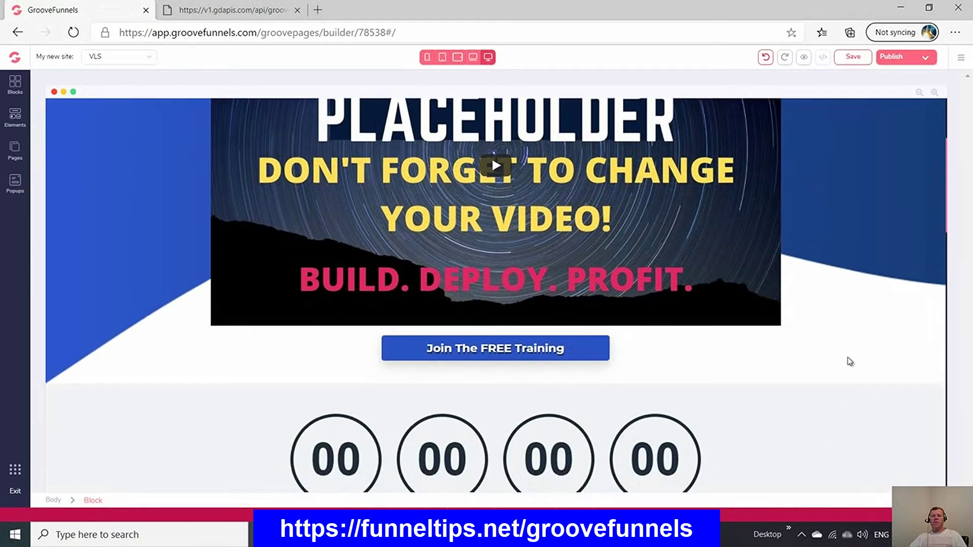
# Open the main headline video's configuration and select its YouTube Video ID for replacement.
pyautogui.scroll(1, 849, 362)
pyautogui.scroll(1, 850, 362)
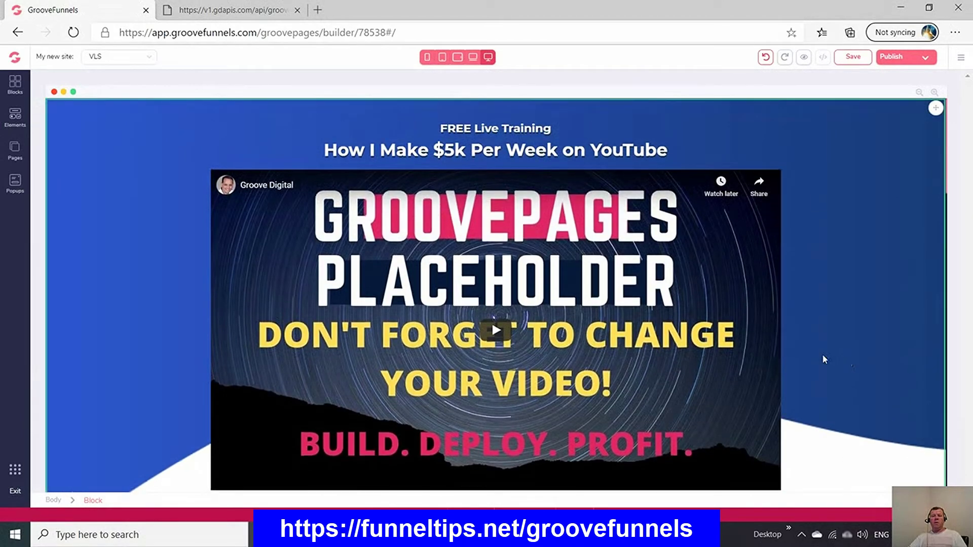
pyautogui.click(776, 355)
pyautogui.click(881, 113)
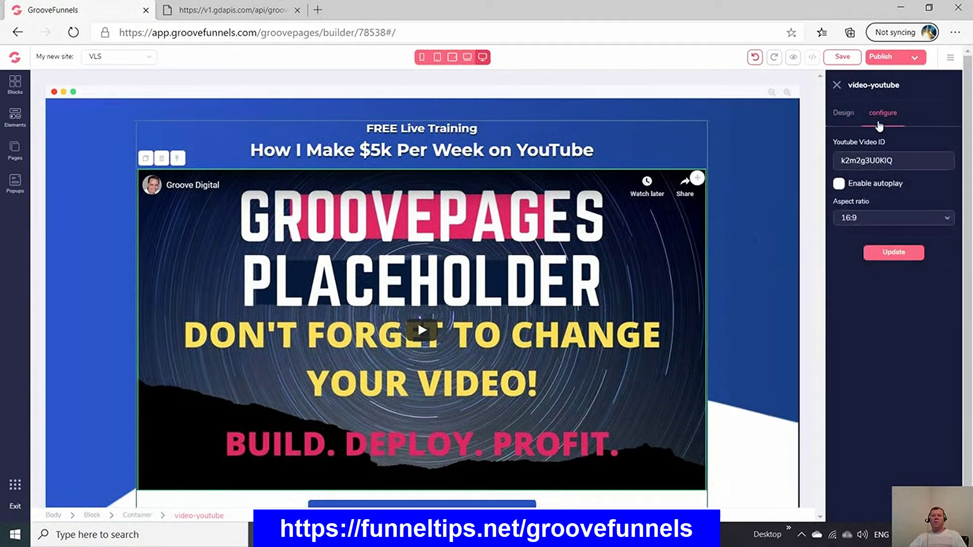
pyautogui.doubleClick(871, 165)
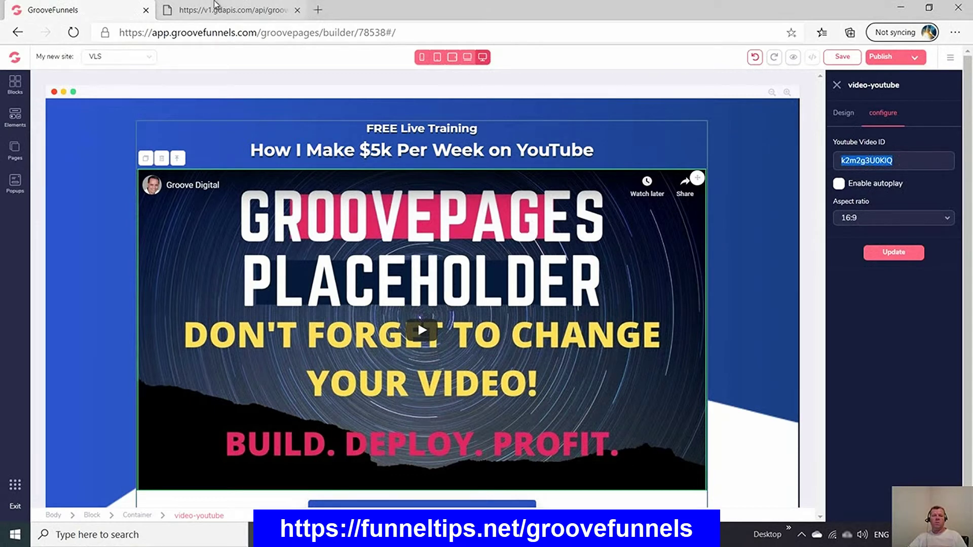
# In a new browser tab, search for "marketing online" and copy the URL of "Digital Marketing for Beginners: 7 Strategies That Work".
pyautogui.click(318, 11)
pyautogui.write('marketing online')
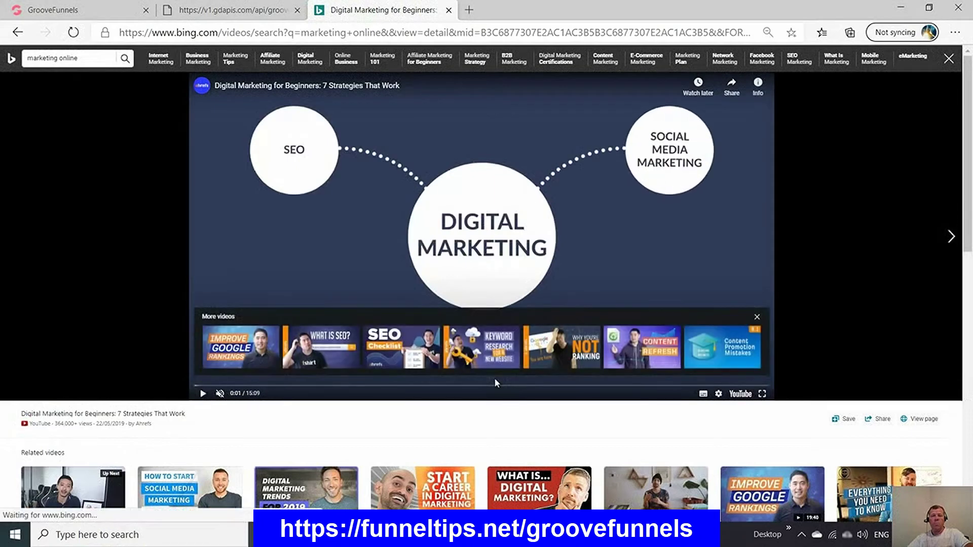
pyautogui.rightClick(494, 378)
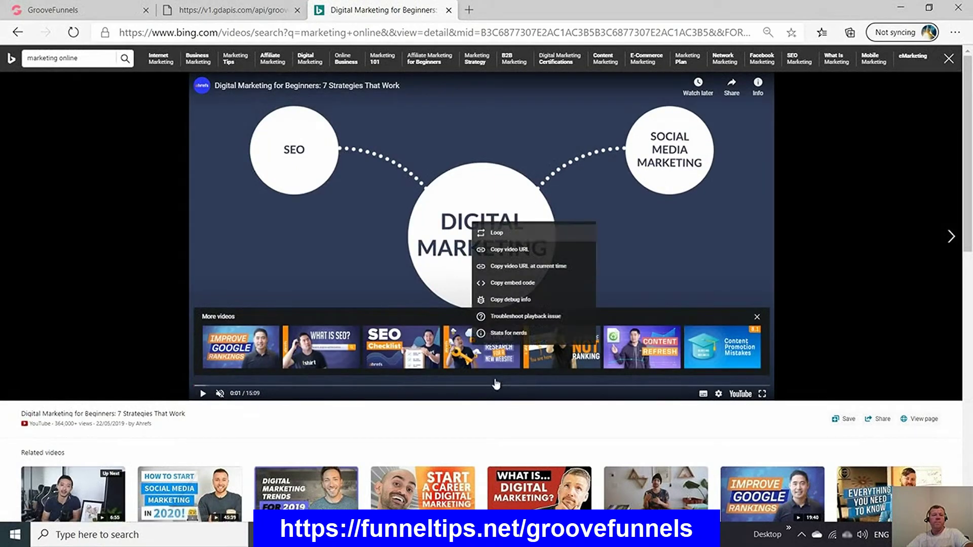
pyautogui.click(494, 378)
# Back in the page builder, set the main video's YouTube Video ID to wZZnxXyES80, without the URL prefix, and update the video.
pyautogui.hotkey('ctrl', '1')
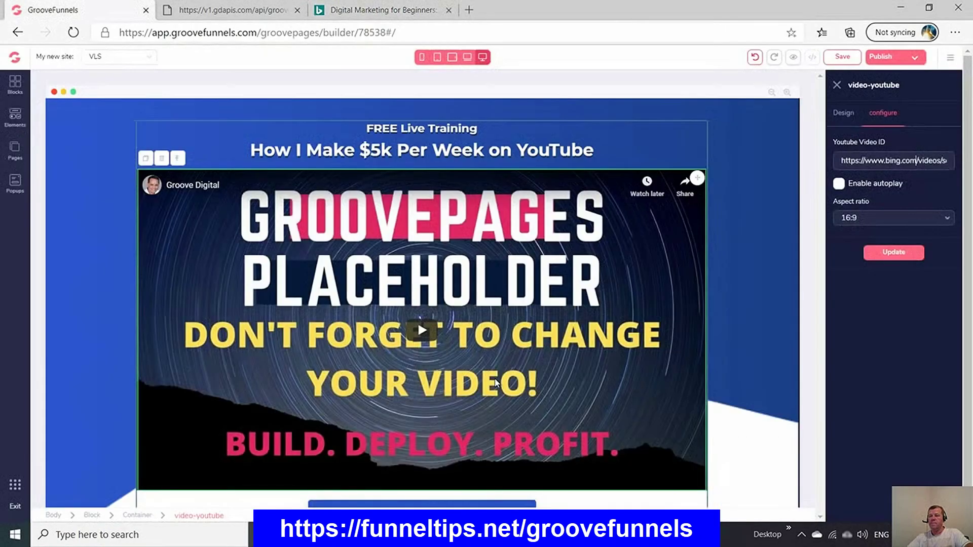
pyautogui.hotkey('ctrl', 'a')
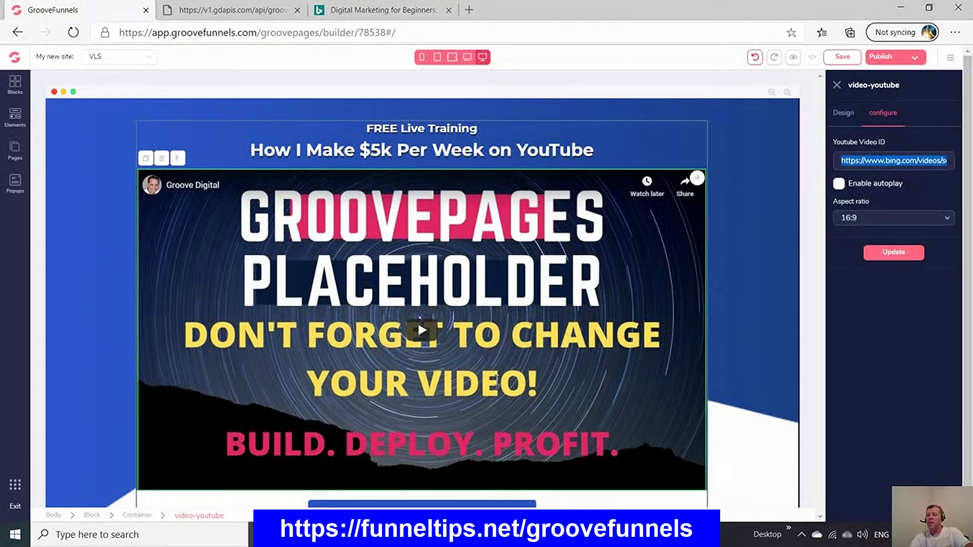
pyautogui.write('https://youtu.be/wZZnxXyES80')
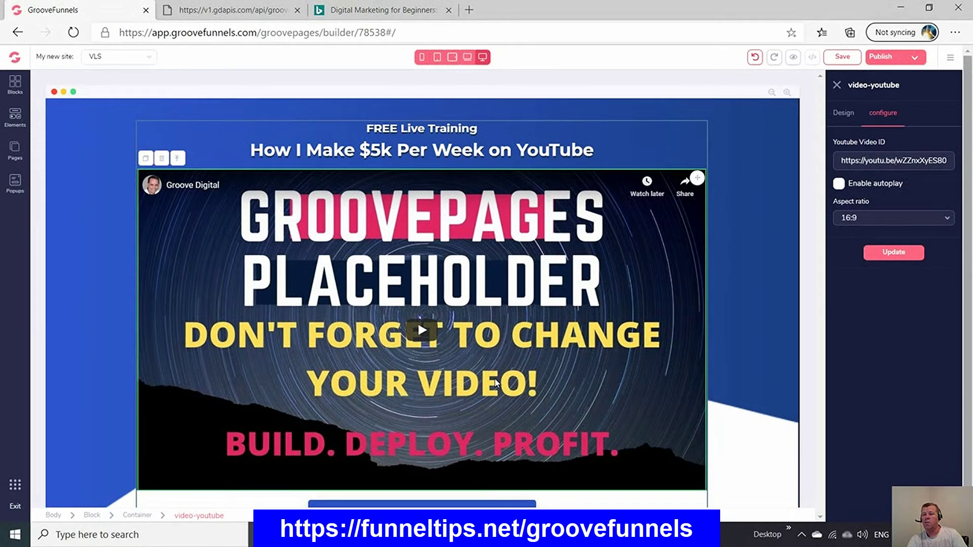
pyautogui.hotkey('shift', 'Left')
pyautogui.hotkey('shift', 'Left')
pyautogui.hotkey('shift', 'Left')
pyautogui.hotkey('shift', 'Left')
pyautogui.hotkey('shift', 'Left')
pyautogui.hotkey('shift', 'Left')
pyautogui.hotkey('shift', 'Left')
pyautogui.hotkey('shift', 'Left')
pyautogui.hotkey('shift', 'Left')
pyautogui.hotkey('shift', 'Left')
pyautogui.hotkey('shift', 'Left')
pyautogui.hotkey('shift', 'Left')
pyautogui.hotkey('shift', 'Left')
pyautogui.hotkey('shift', 'Left')
pyautogui.hotkey('shift', 'Left')
pyautogui.hotkey('shift', 'Left')
pyautogui.hotkey('shift', 'Left')
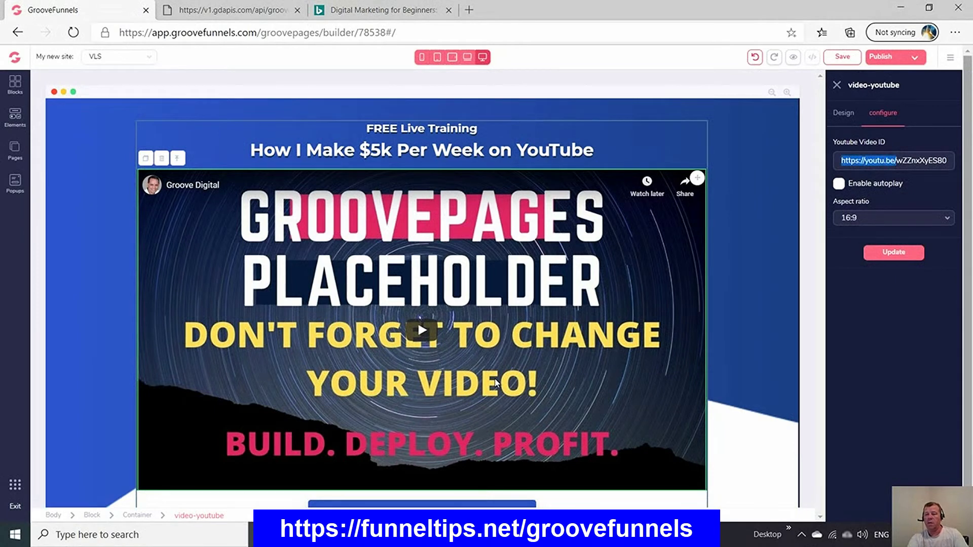
pyautogui.press('BackSpace')
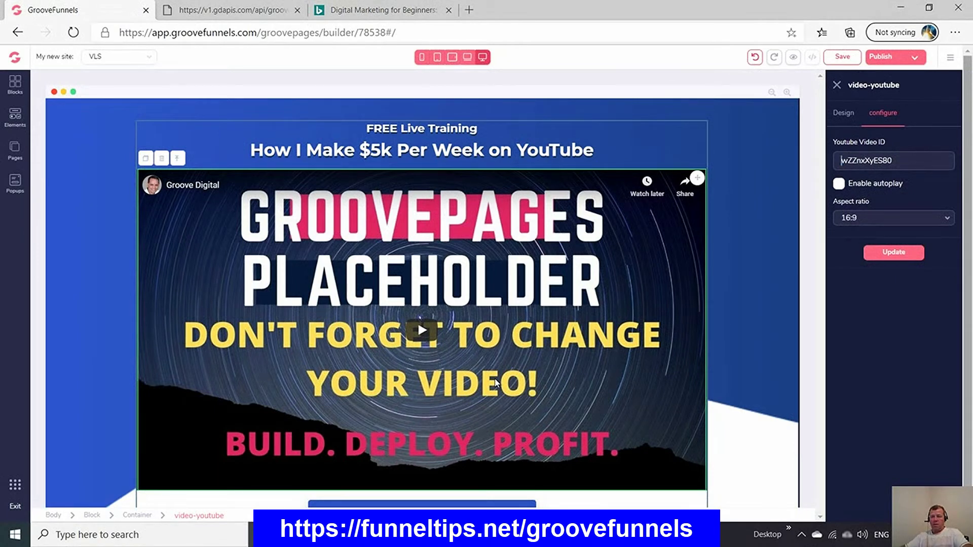
pyautogui.press('Return')
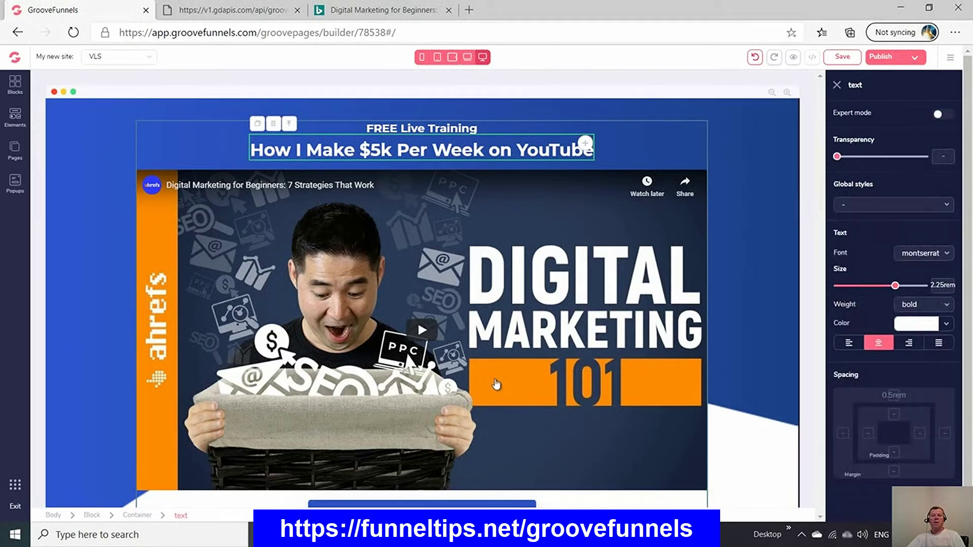
pyautogui.click(495, 378)
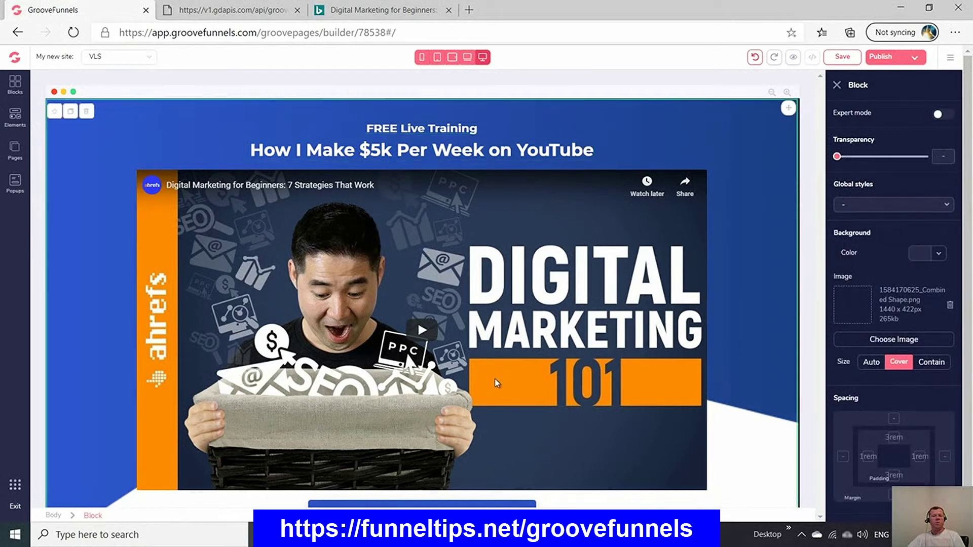
pyautogui.click(496, 382)
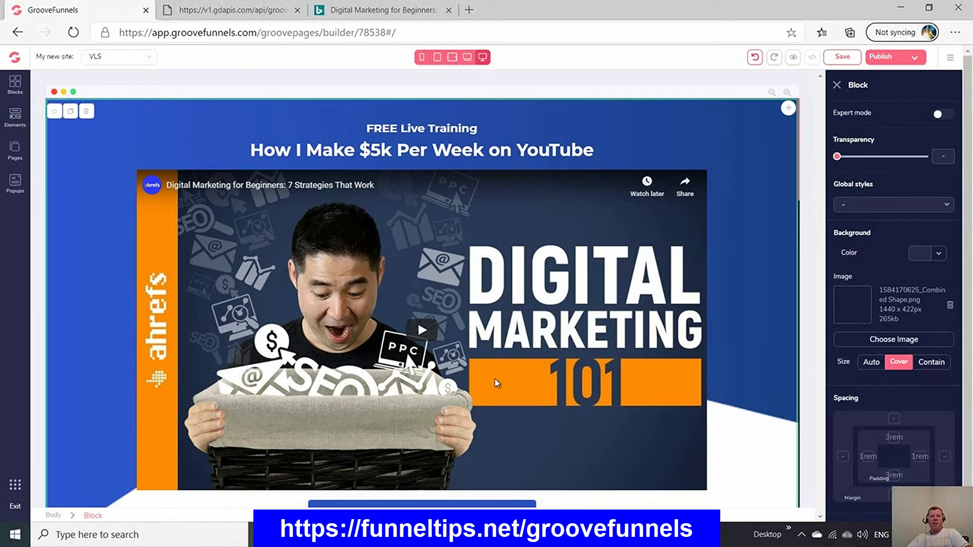
pyautogui.press('Escape')
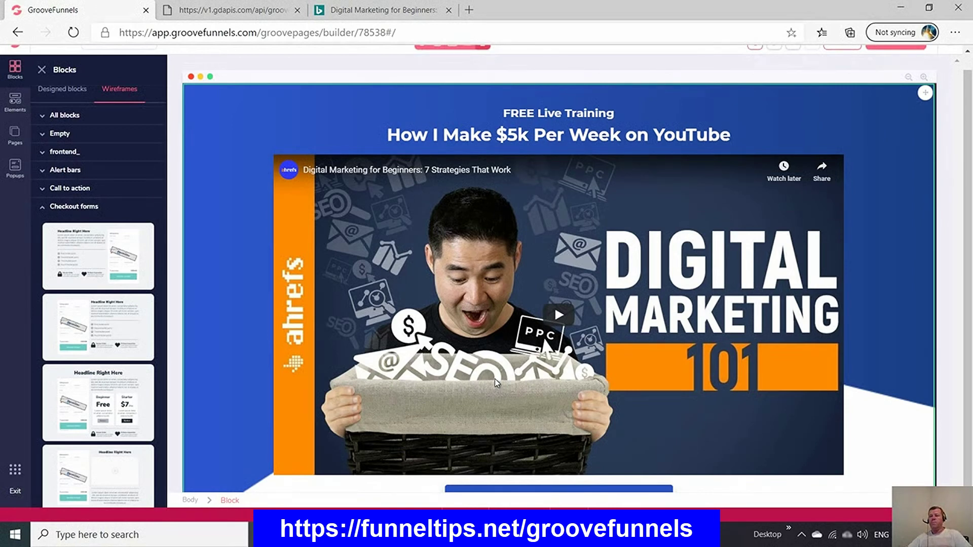
pyautogui.scroll(1, 497, 383)
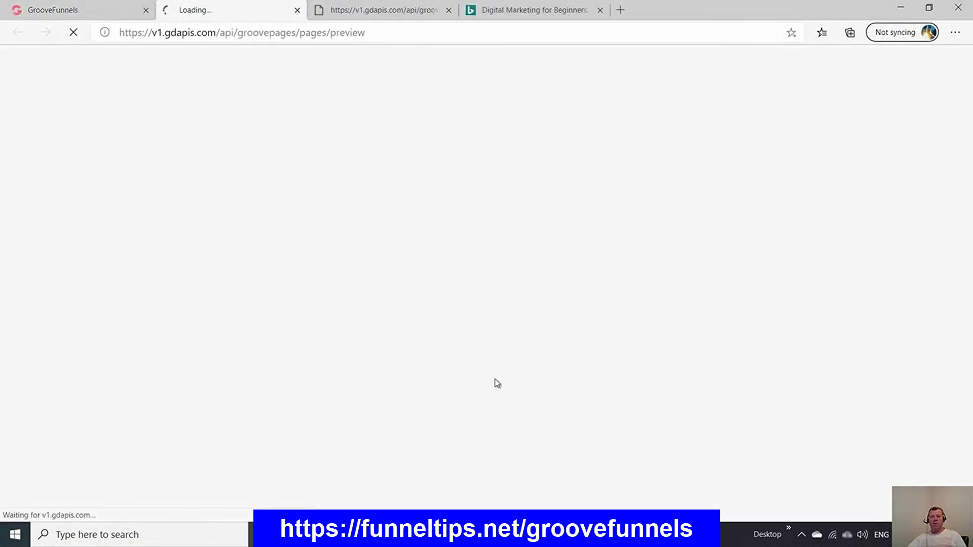
# Examine the page preview from the main video and countdown down to the "More Reasons To Join" section and back up.
pyautogui.scroll(-10, 496, 383)
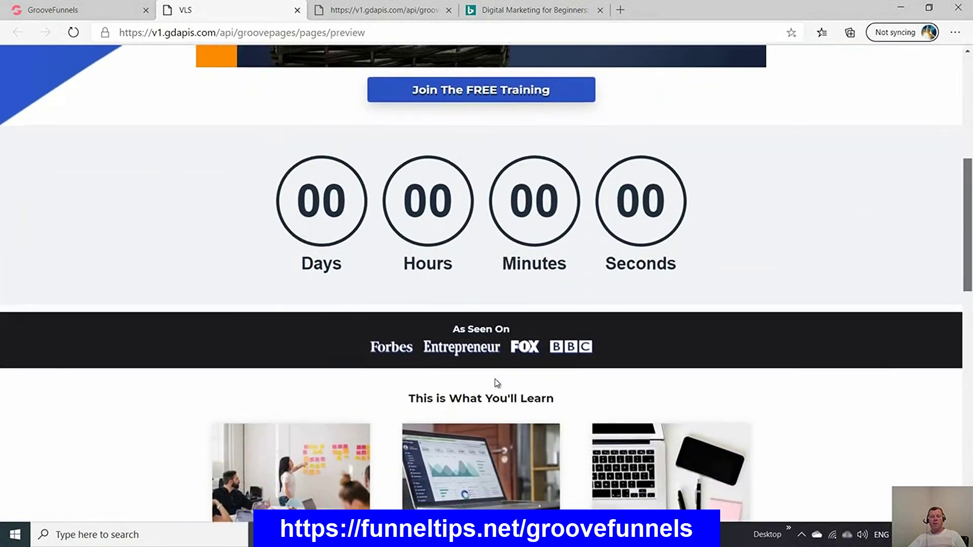
pyautogui.scroll(-12, 496, 384)
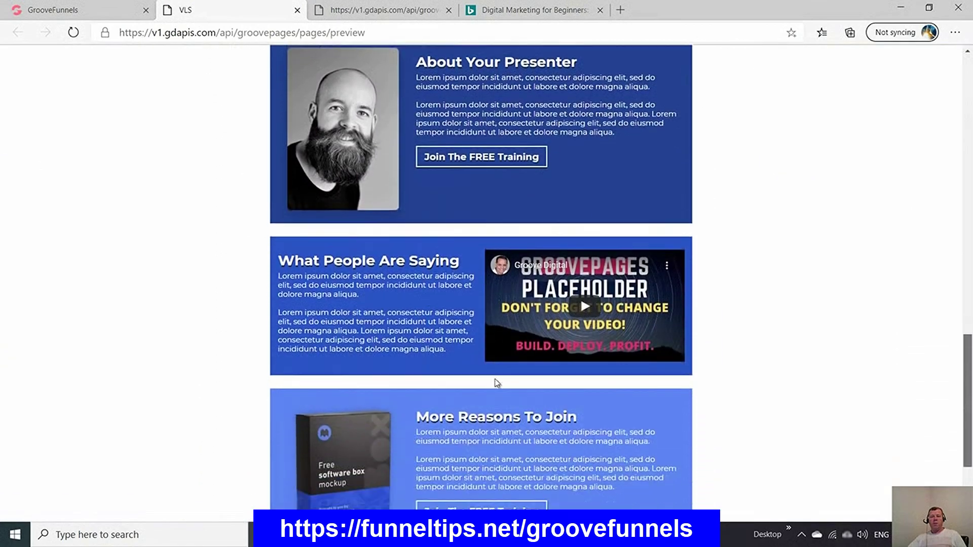
pyautogui.scroll(-1, 497, 383)
pyautogui.scroll(20, 496, 384)
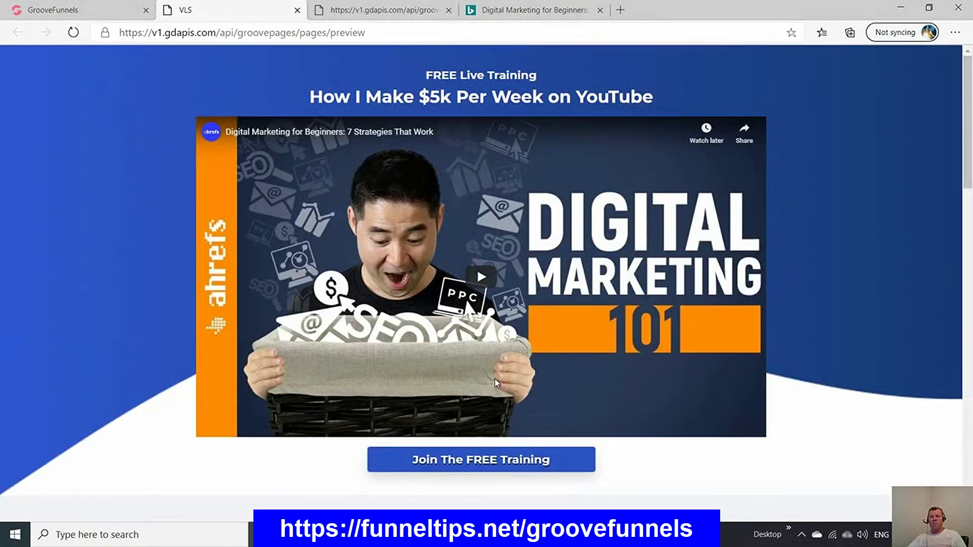
# Detach the VLS preview into its own floating window and narrow that window to test the responsive layout.
pyautogui.press('super+Left')
pyautogui.press('super+Up')
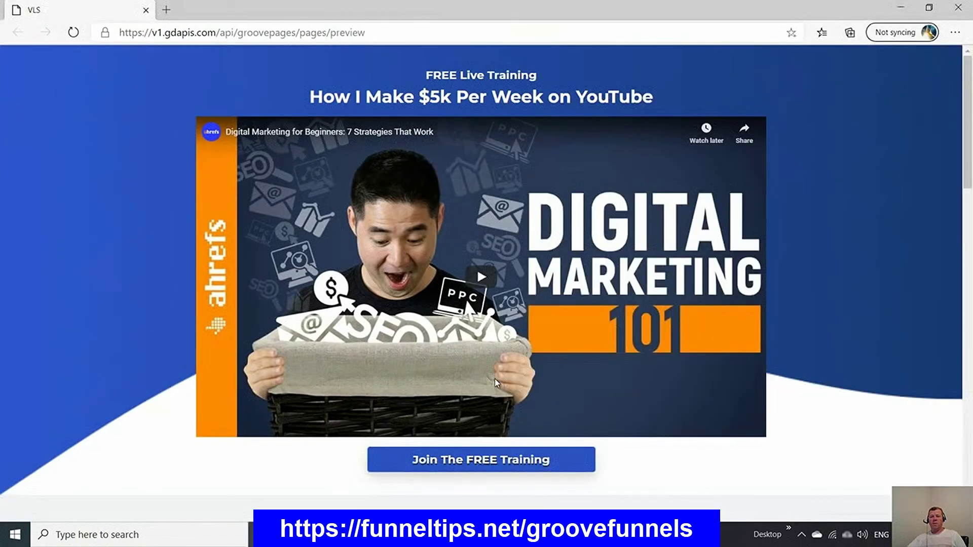
pyautogui.press('super+Down')
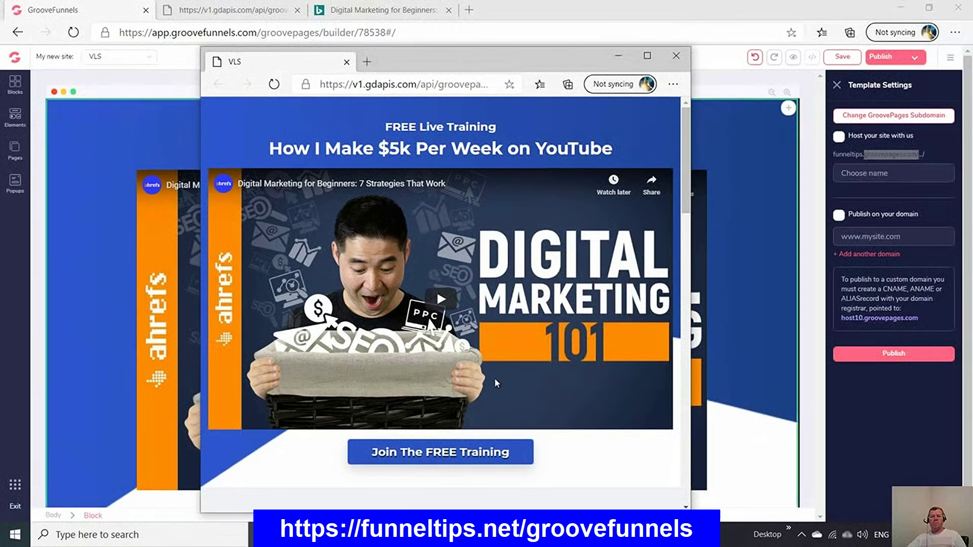
pyautogui.moveTo(682, 134); pyautogui.dragTo(585, 134)
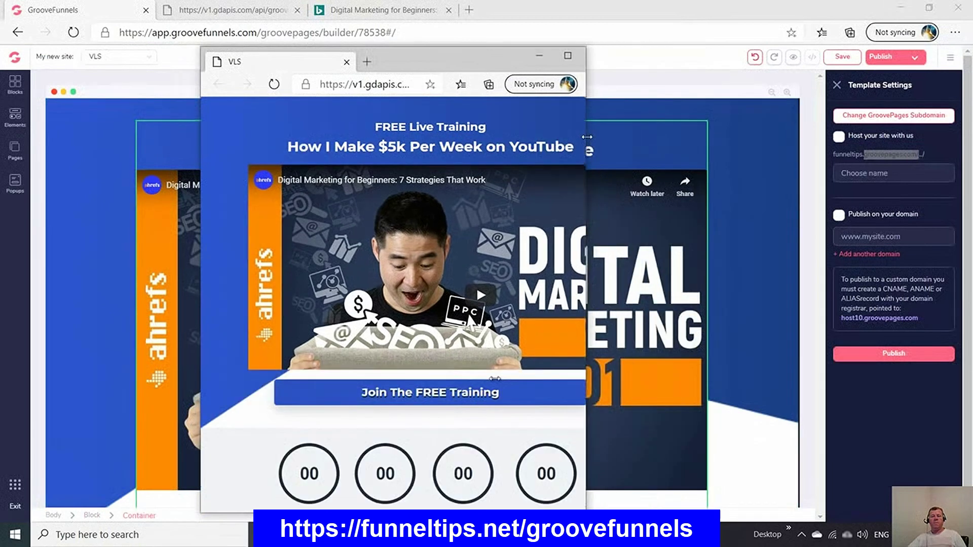
# Examine how the video, countdown, topic columns and presenter section adapt in the narrowed preview window.
pyautogui.scroll(-5, 495, 383)
pyautogui.scroll(-15, 496, 383)
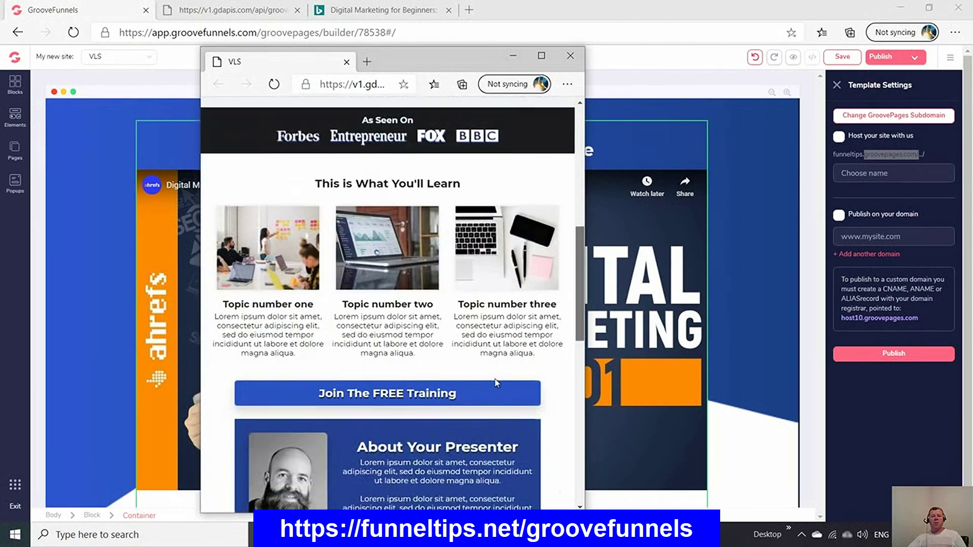
pyautogui.scroll(20, 496, 383)
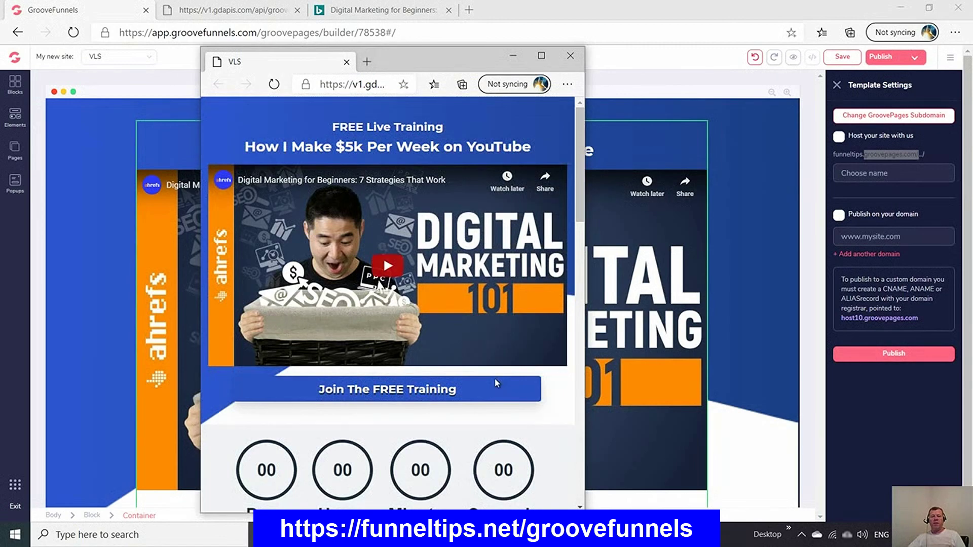
pyautogui.scroll(-4, 496, 381)
pyautogui.scroll(-7, 496, 383)
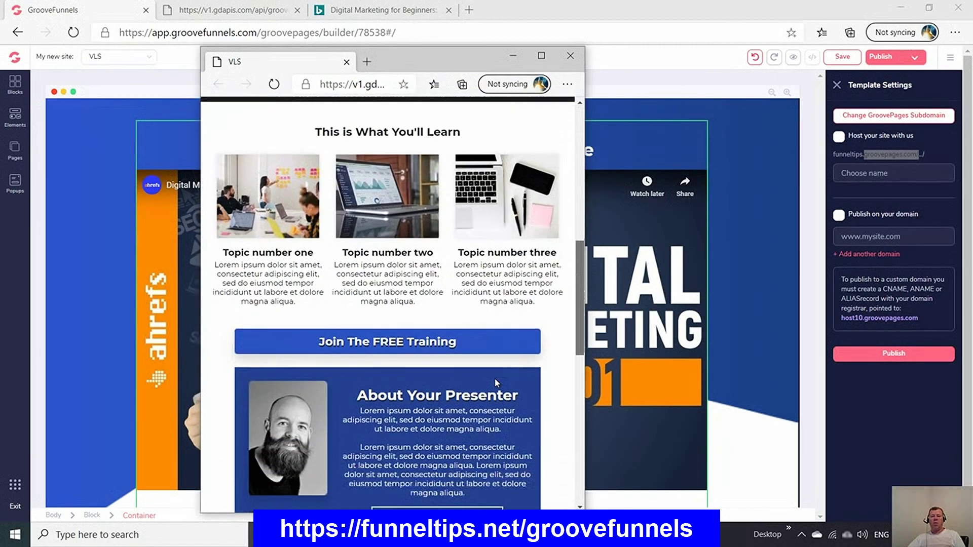
pyautogui.scroll(11, 496, 384)
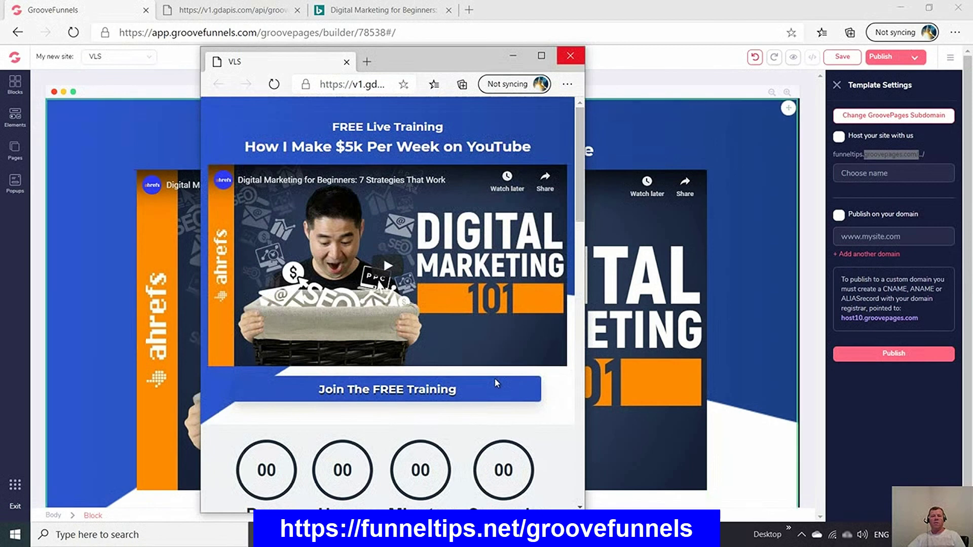